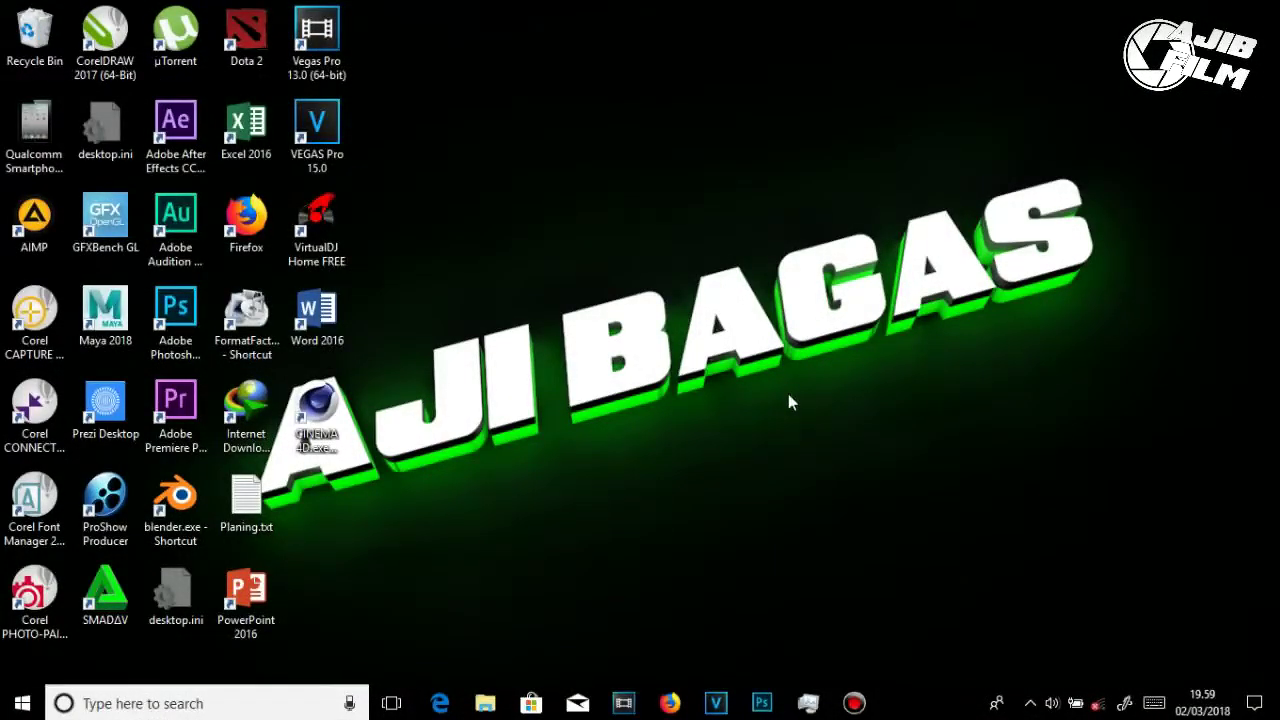
Step: Launch Cinema 4D and add a Plane primitive to the scene
double_click(316, 412)
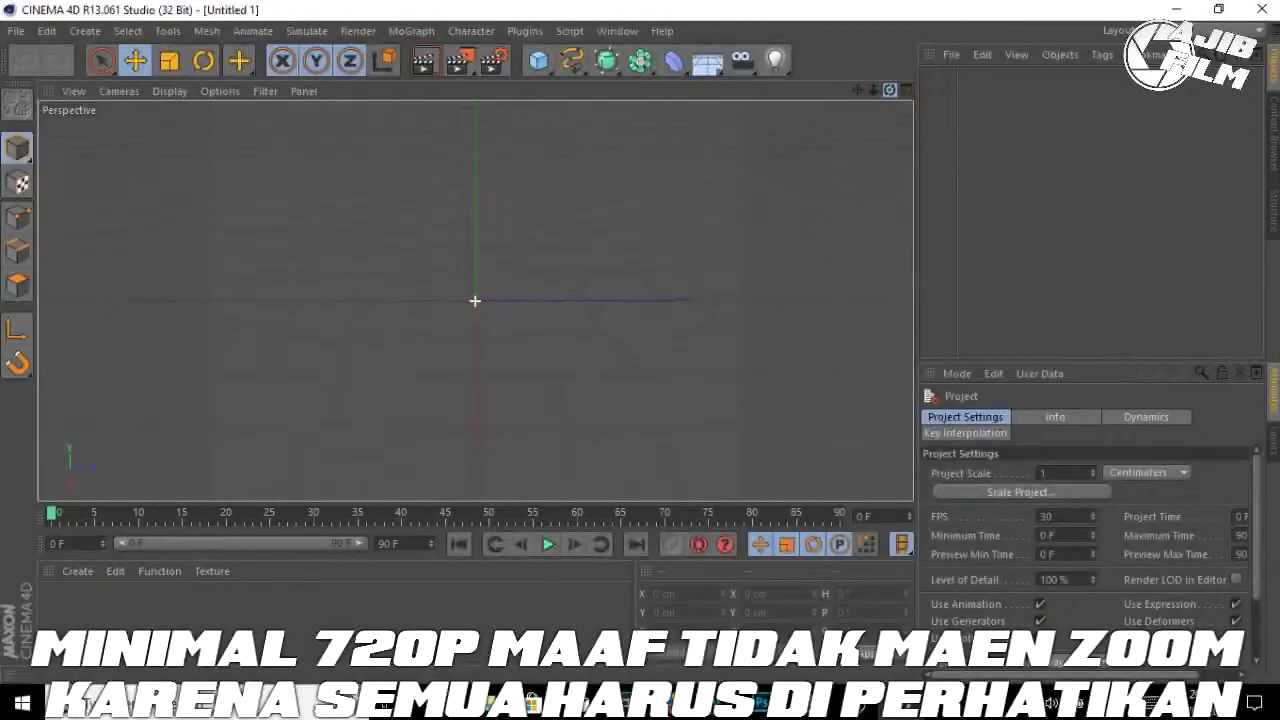
drag(889, 90, 848, 114)
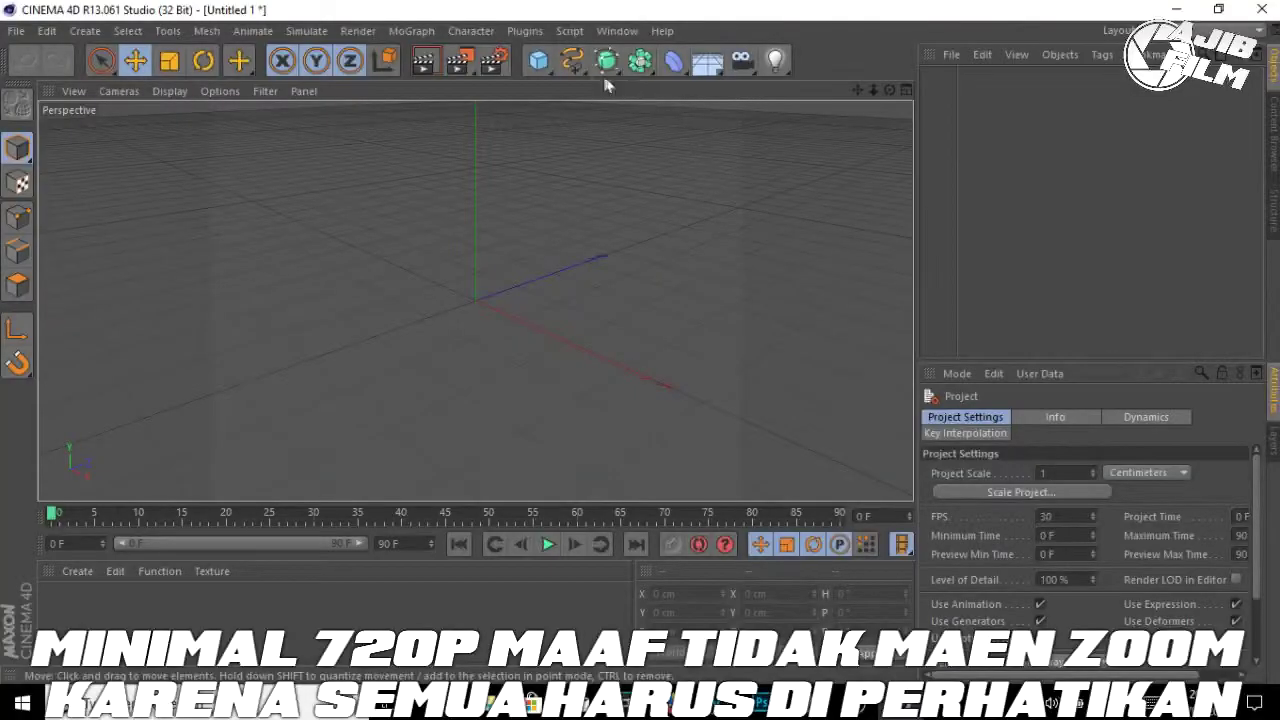
drag(538, 62, 699, 124)
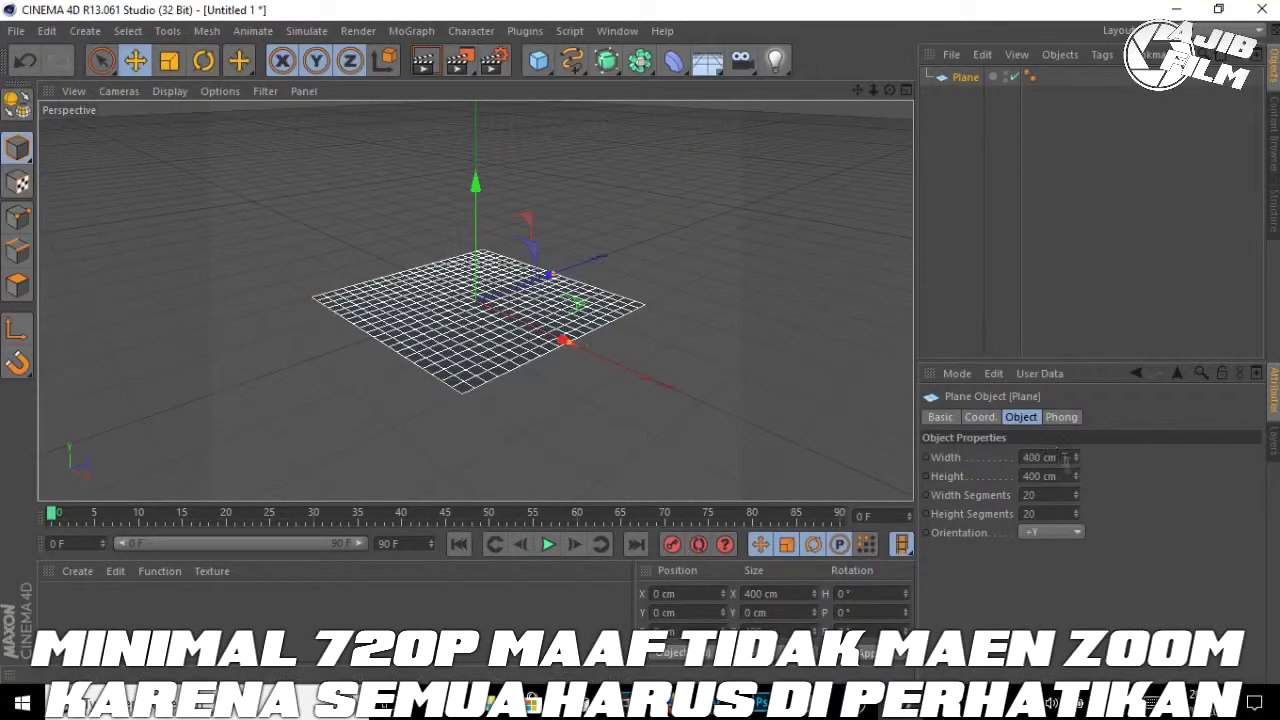
Step: Enter 99999999 for the plane's width and height, enlarging it to 83647 cm
click(1040, 457)
text(99999999)
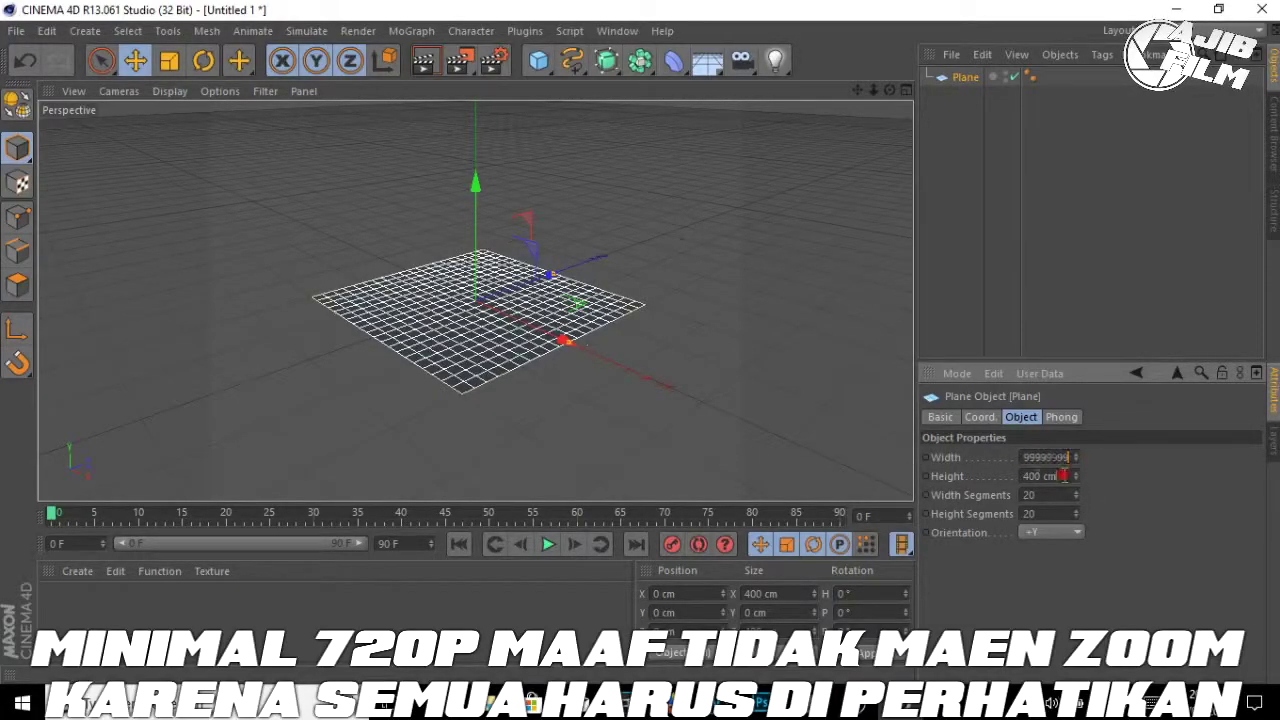
click(1063, 476)
text(99999999)
key(Return)
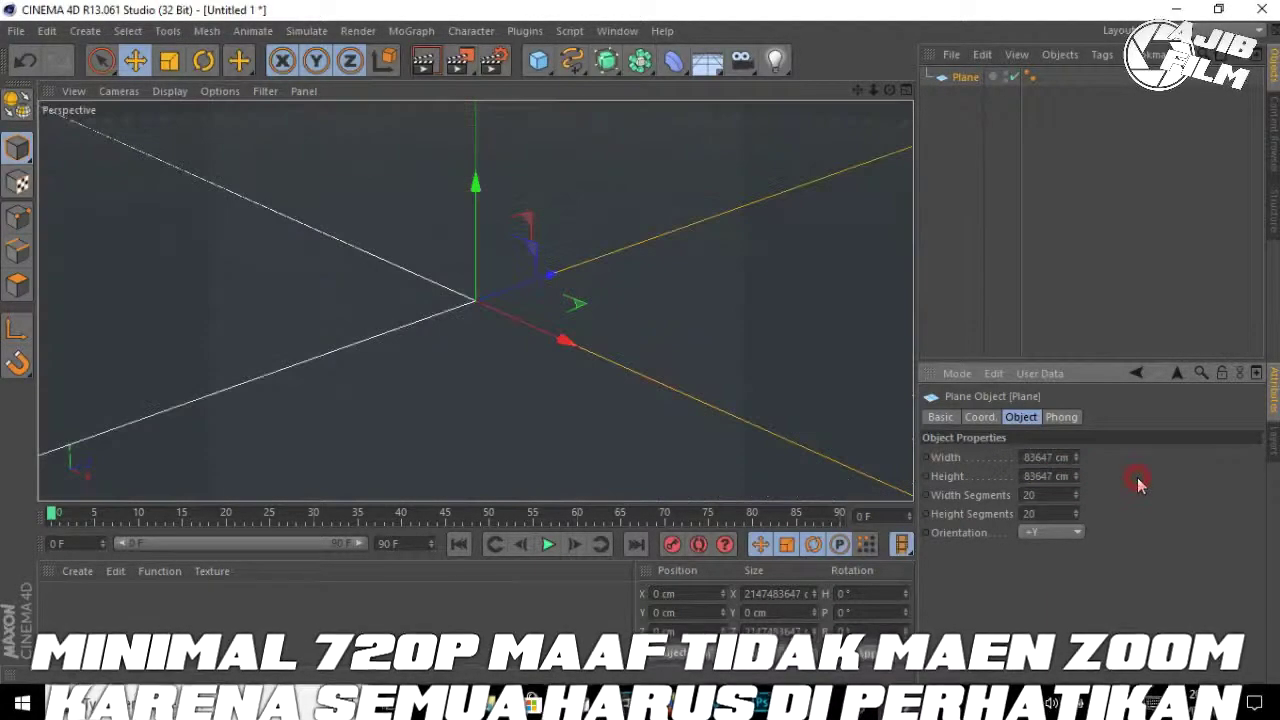
mouse_move(889, 90)
mouse_down()
mouse_move(475, 301)
mouse_move(720, 116)
mouse_up()
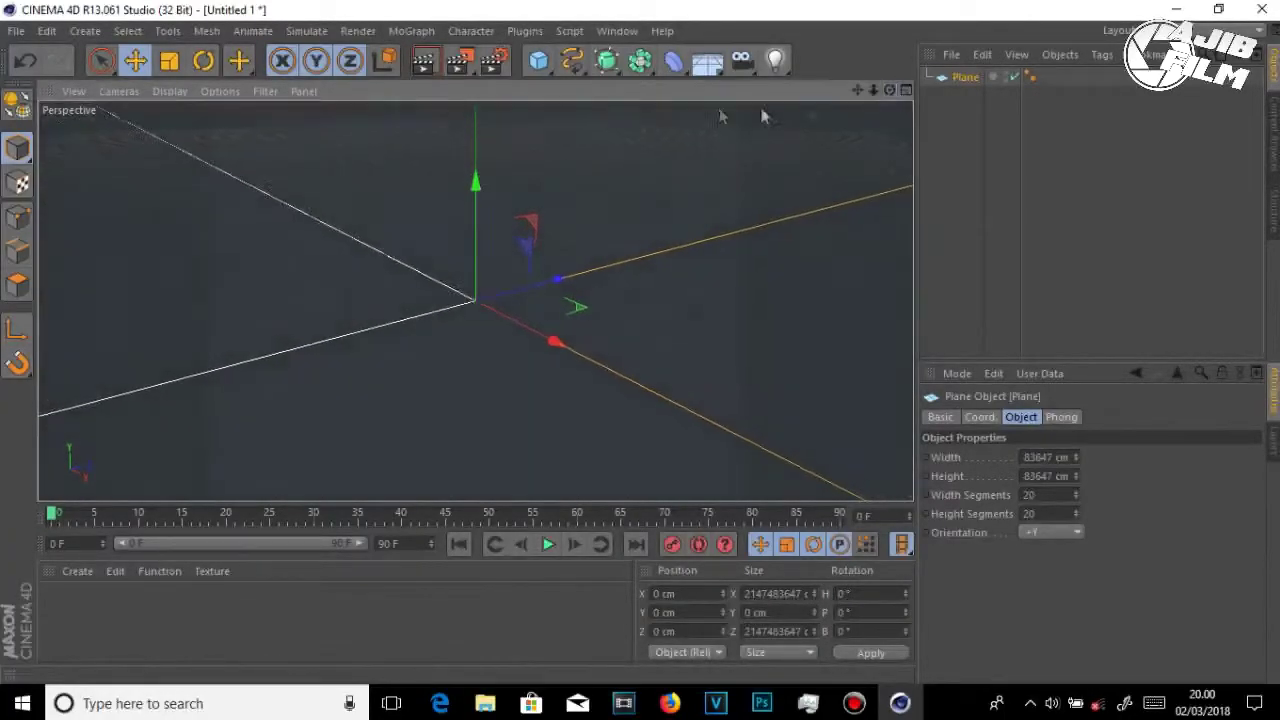
Step: Add a 200 cm cube at Position Y 100 cm and set its segments to 3
click(540, 62)
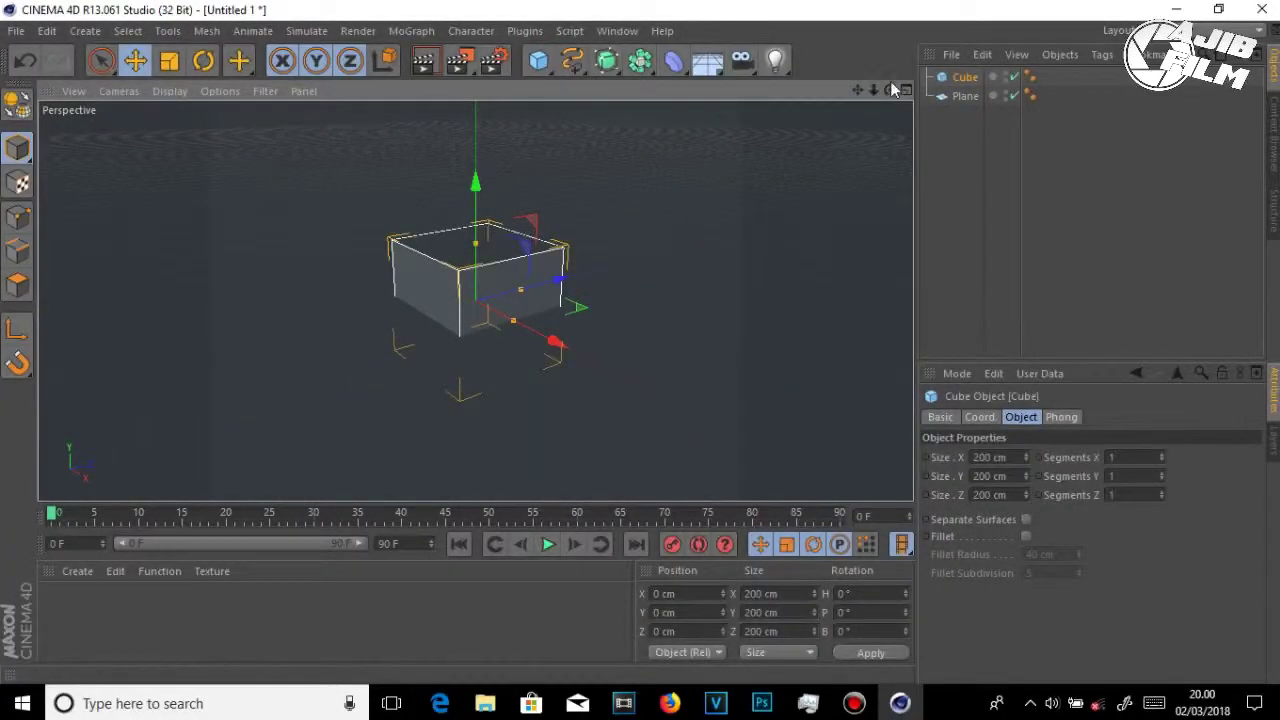
mouse_move(889, 90)
mouse_down()
mouse_move(475, 301)
mouse_move(483, 174)
mouse_up()
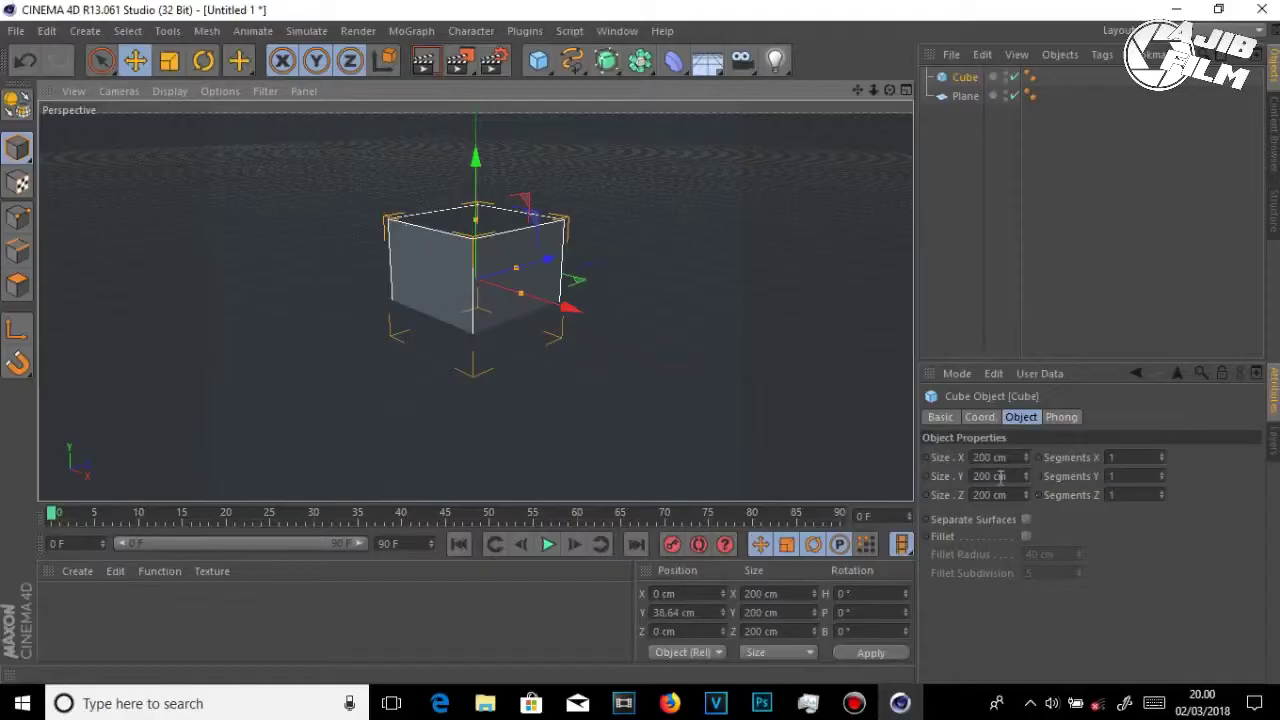
click(687, 613)
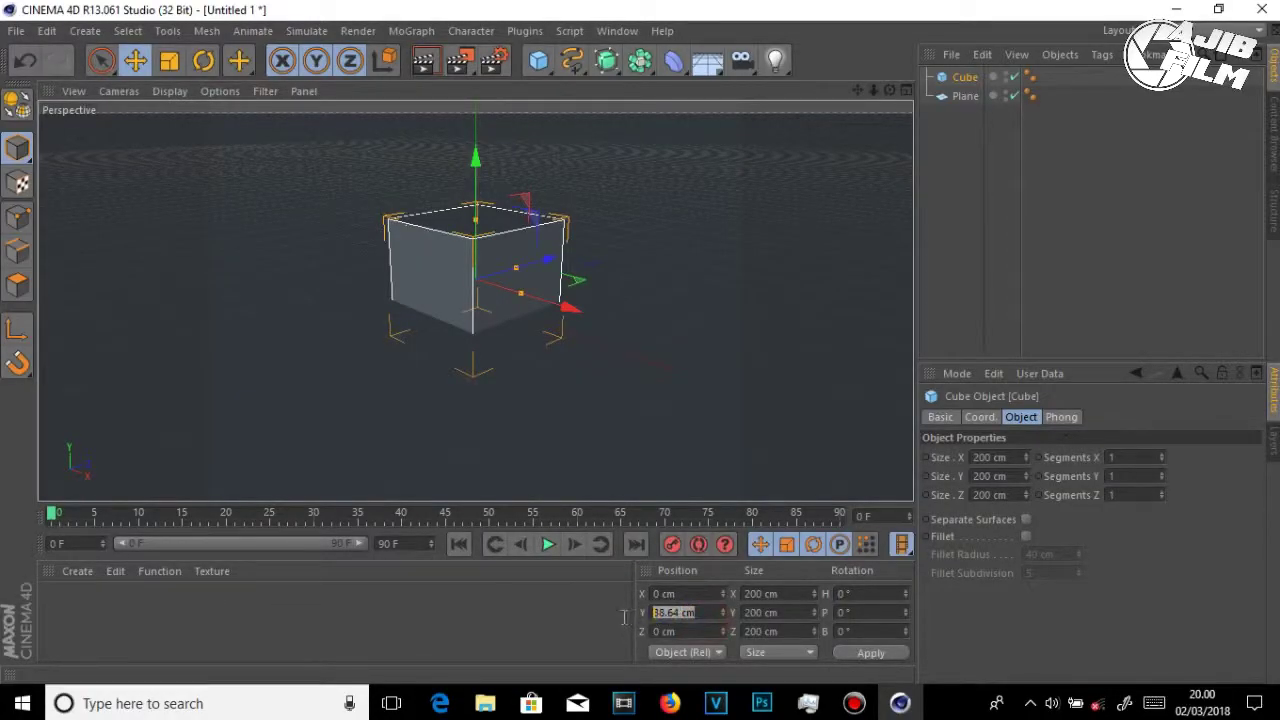
text(100)
click(885, 656)
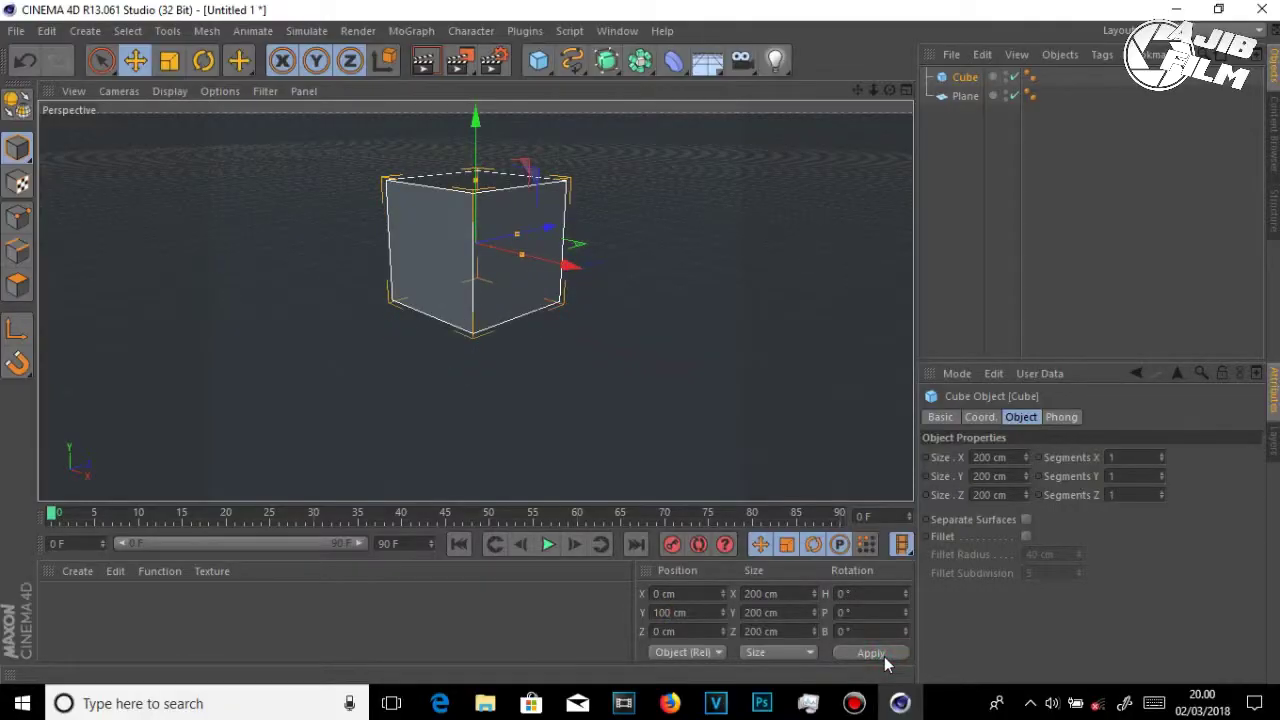
click(1160, 454)
click(1160, 454)
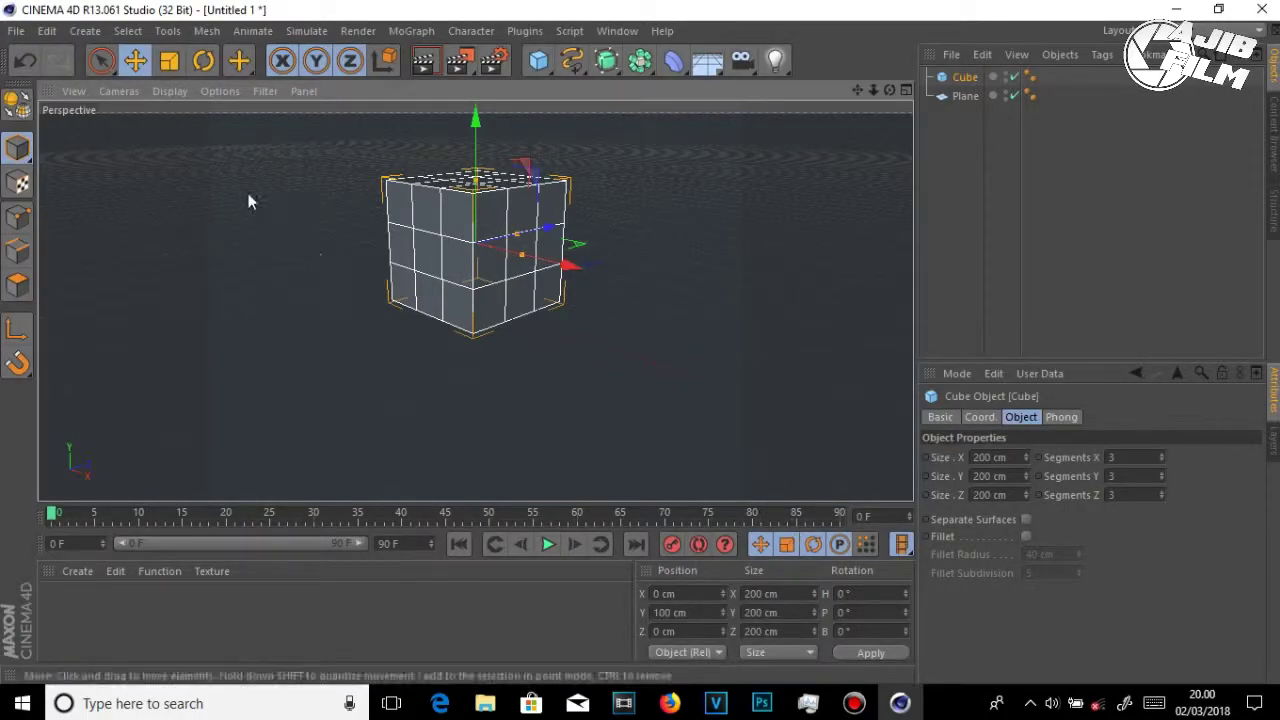
Step: Rotate the cube to pitch -45° and raise it to Position Y 141 cm
click(203, 61)
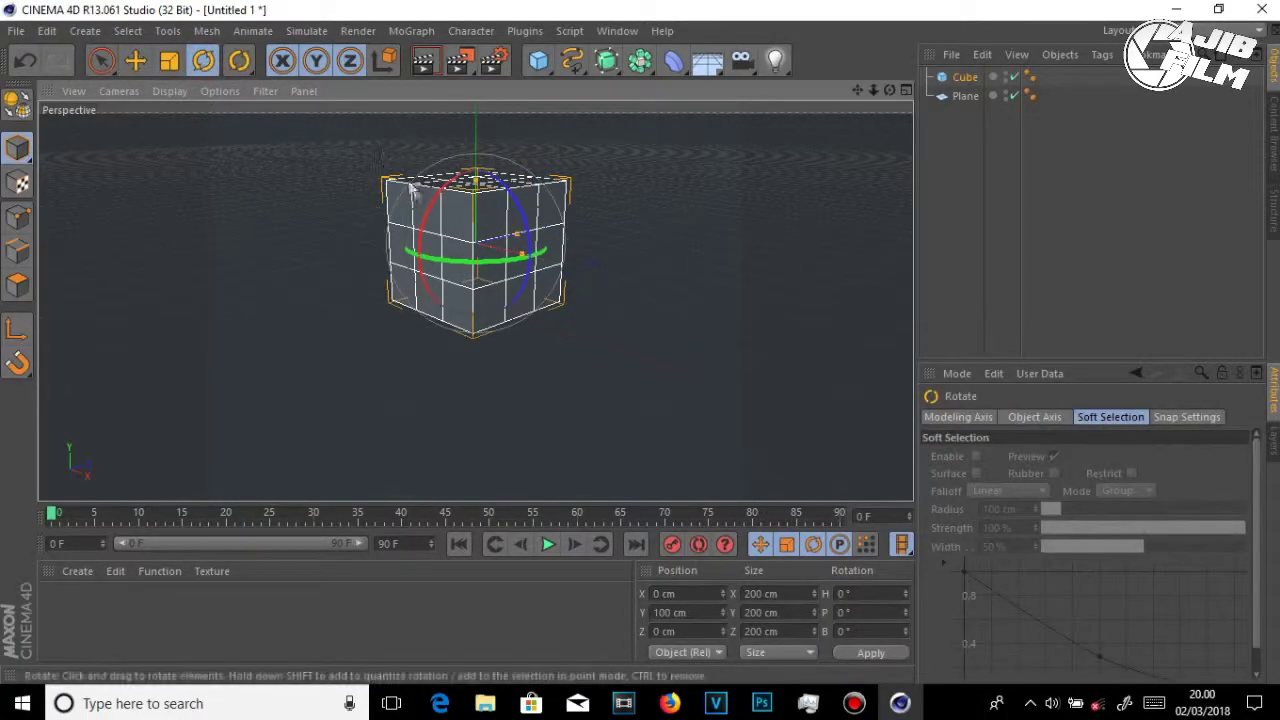
drag(425, 225, 460, 186)
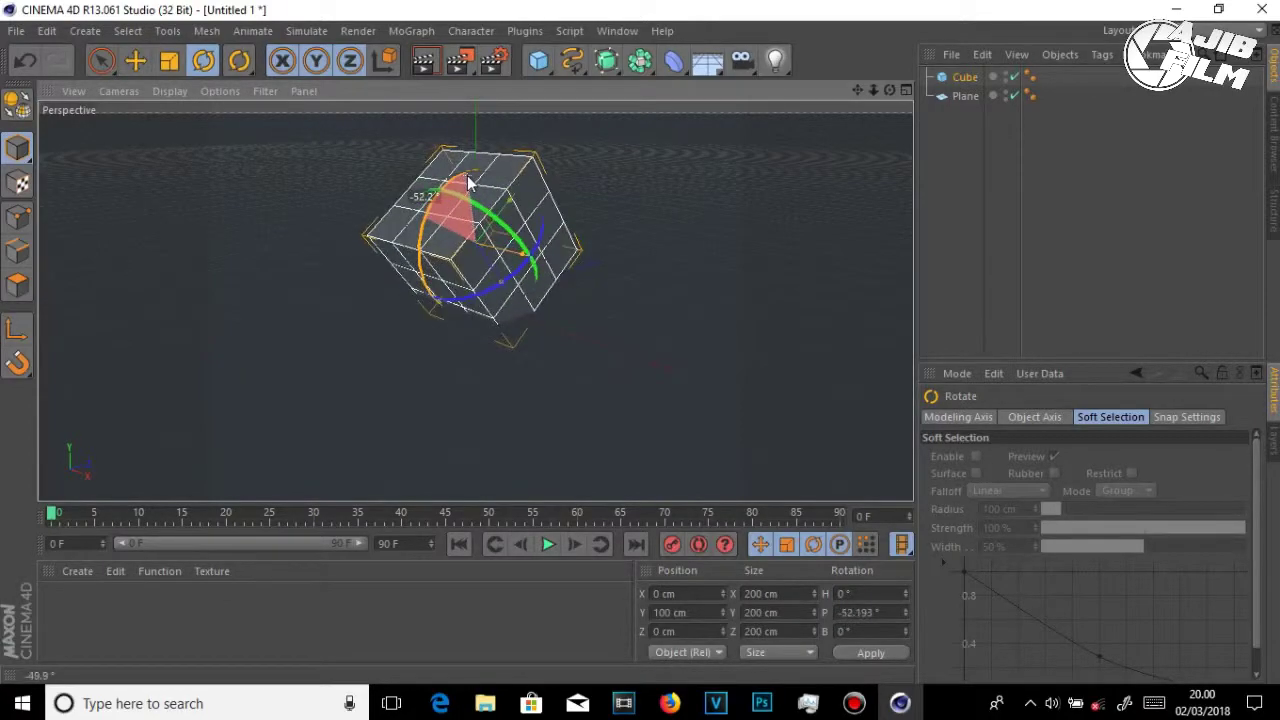
click(866, 613)
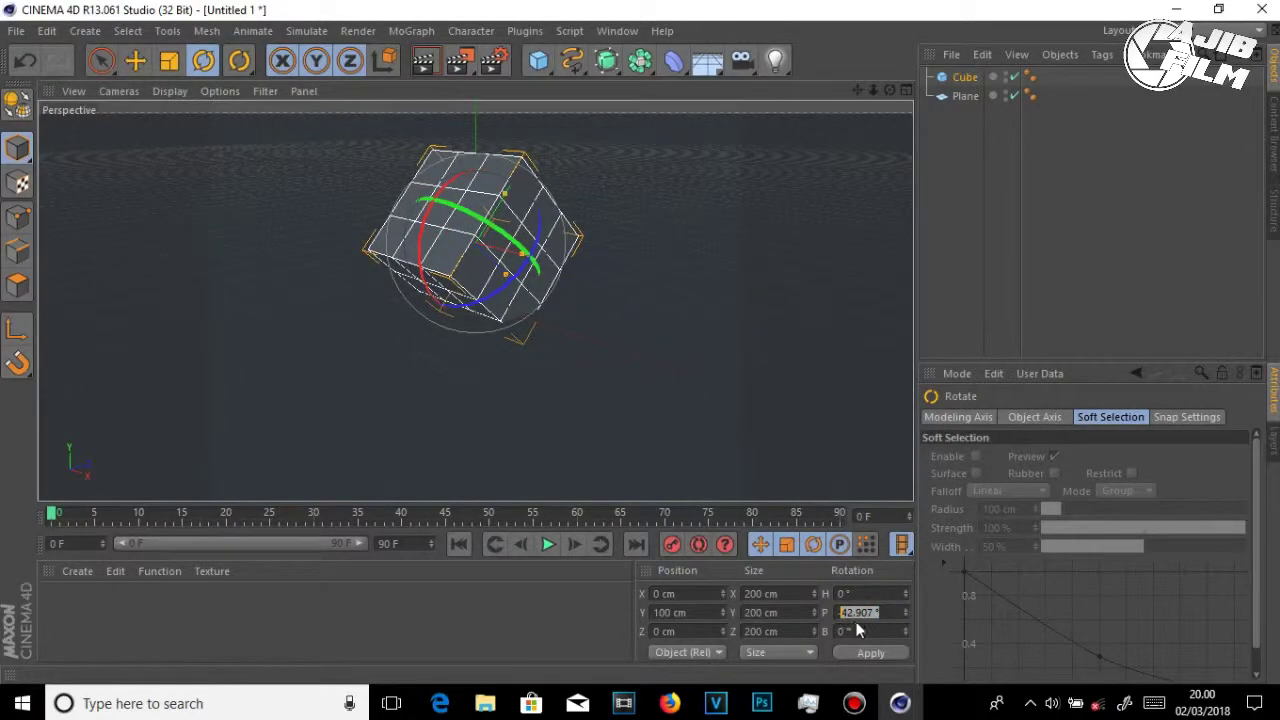
text(-45)
click(870, 656)
text(141)
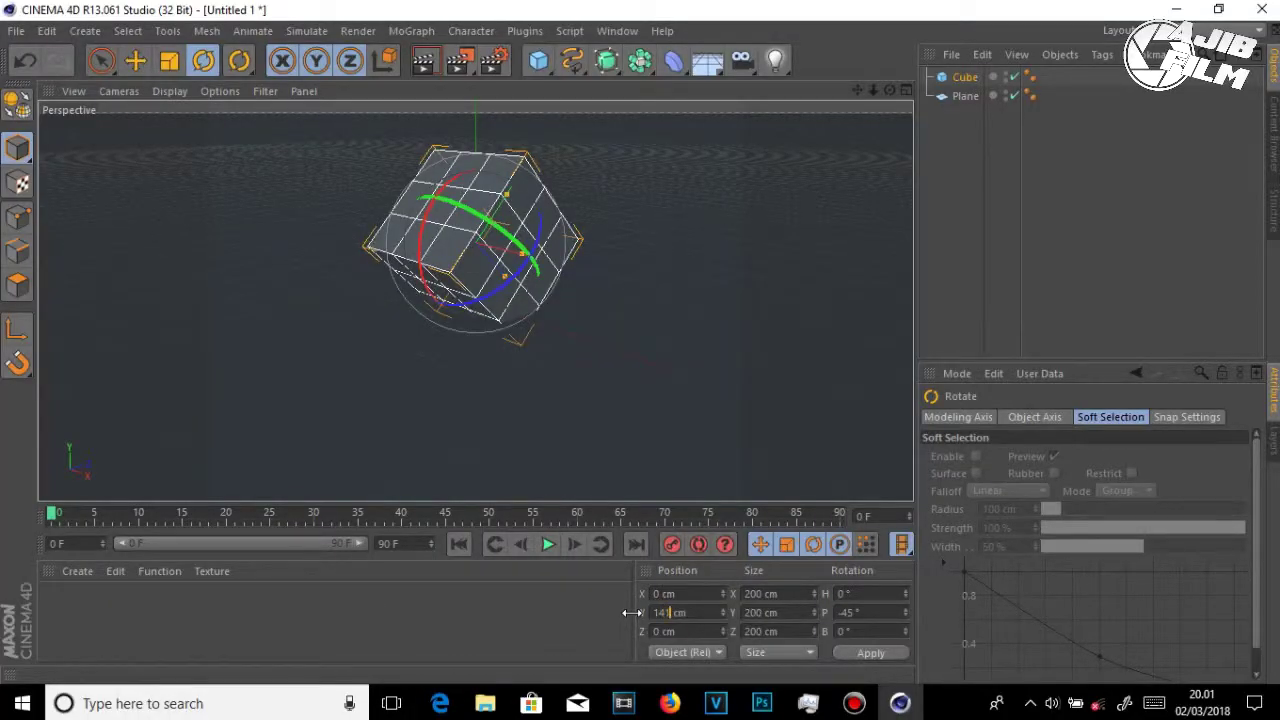
click(887, 652)
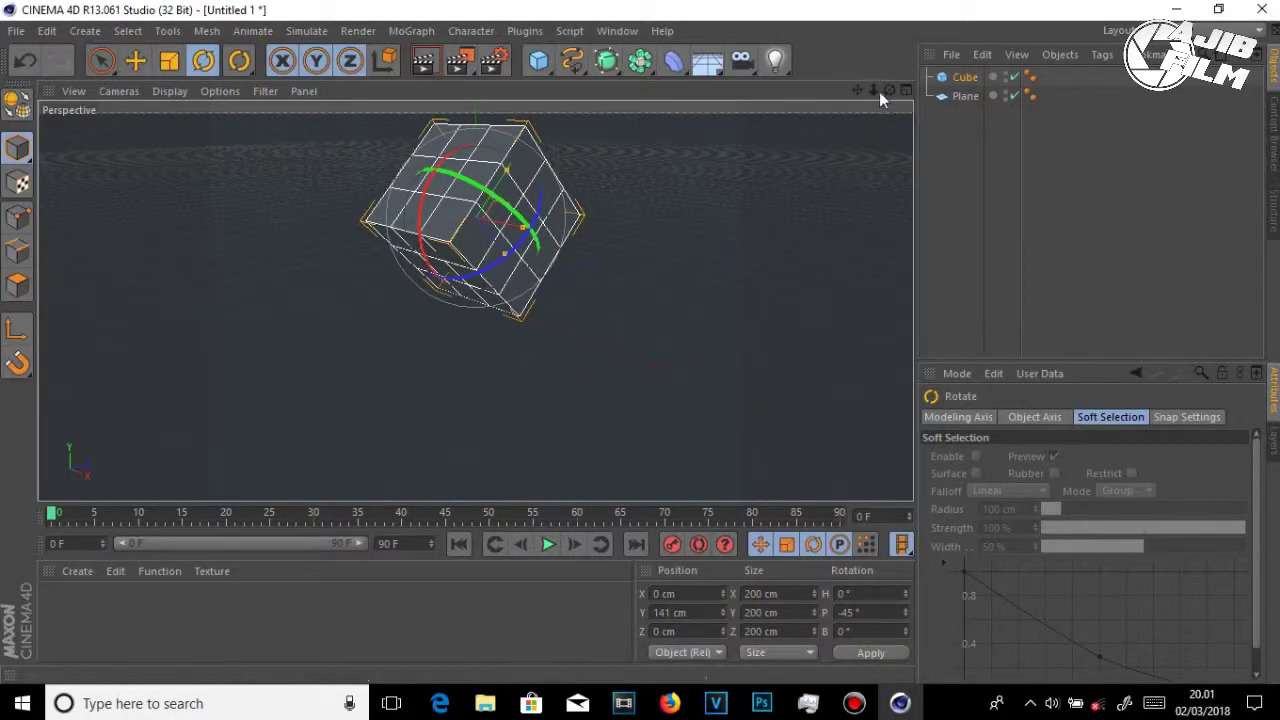
Step: Reframe the view on the cube and floor, then reselect the cube
mouse_move(873, 90)
mouse_down()
mouse_move(475, 301)
mouse_move(903, 91)
mouse_move(475, 301)
mouse_up()
drag(872, 90, 475, 301)
drag(873, 90, 471, 294)
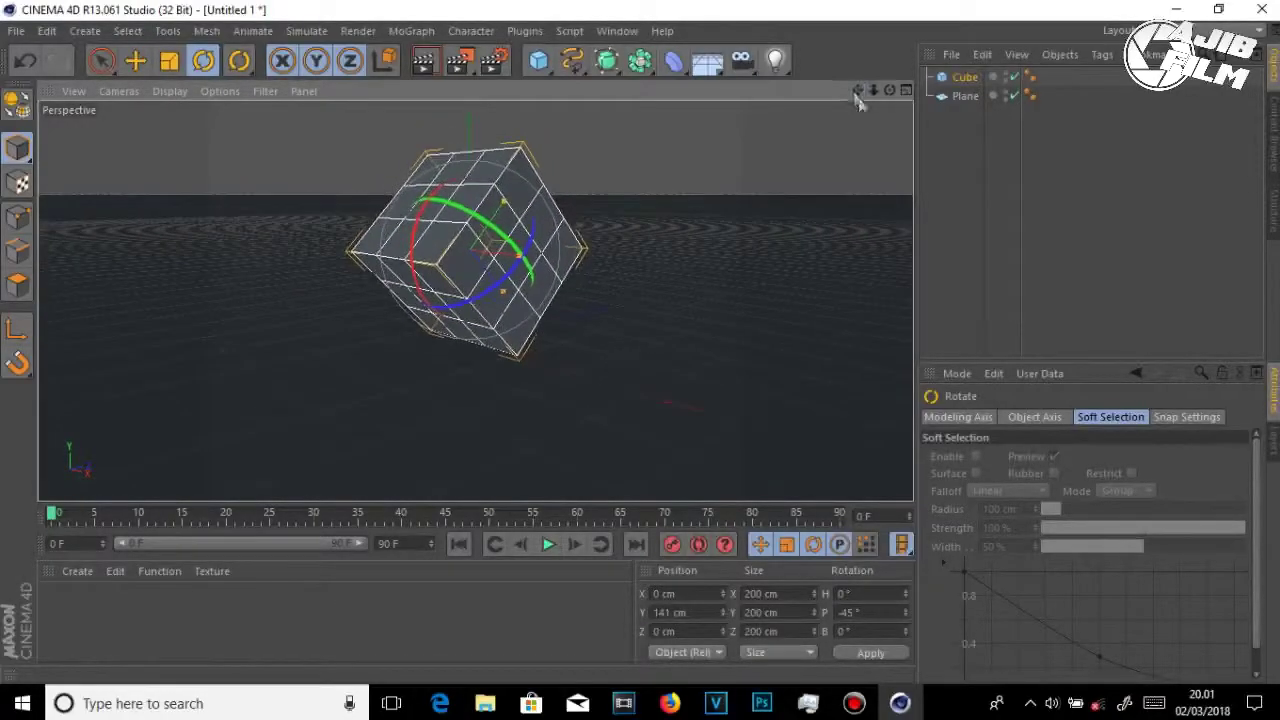
click(1143, 271)
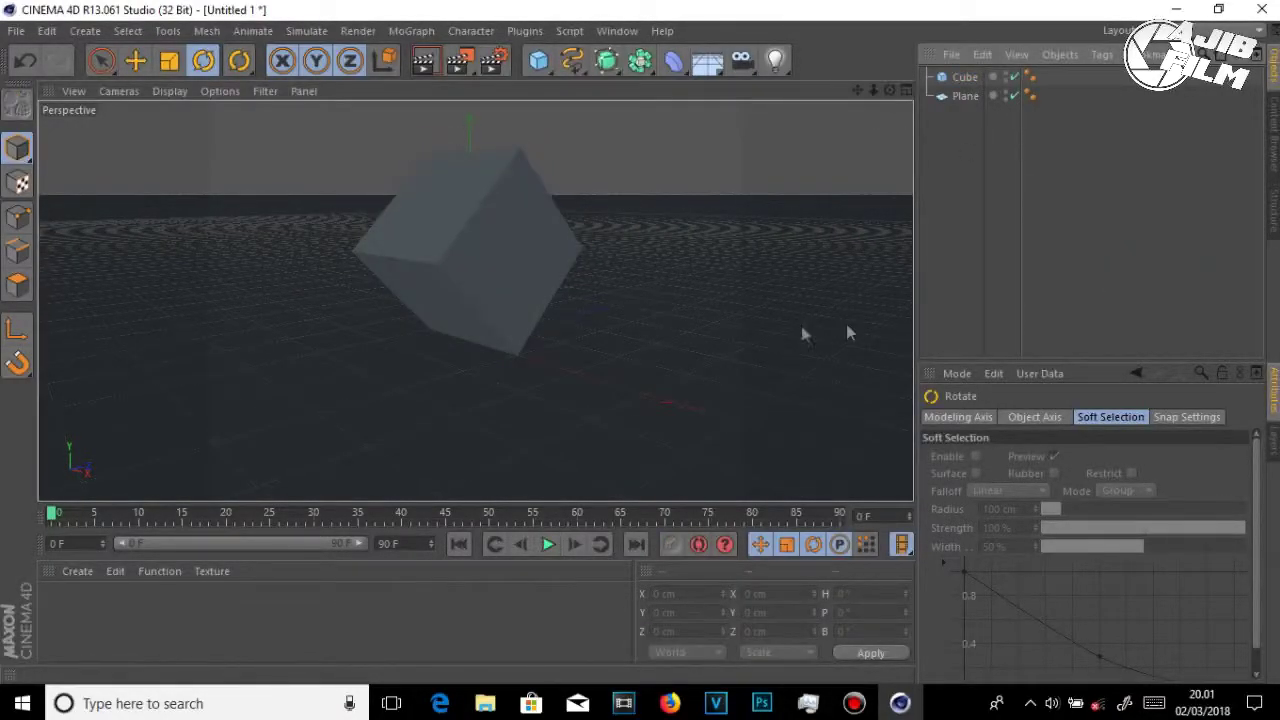
click(534, 266)
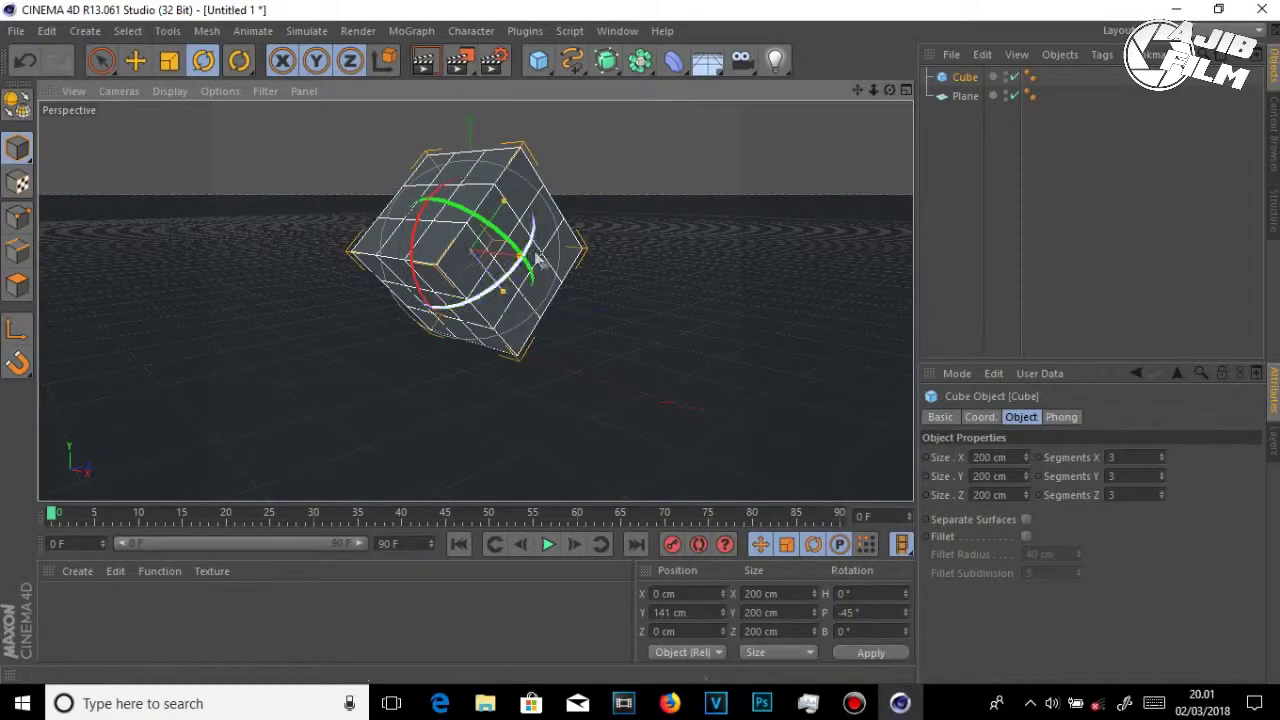
Step: Make the cube editable and pick Extrude Inner for a selected face in Polygon mode
click(17, 103)
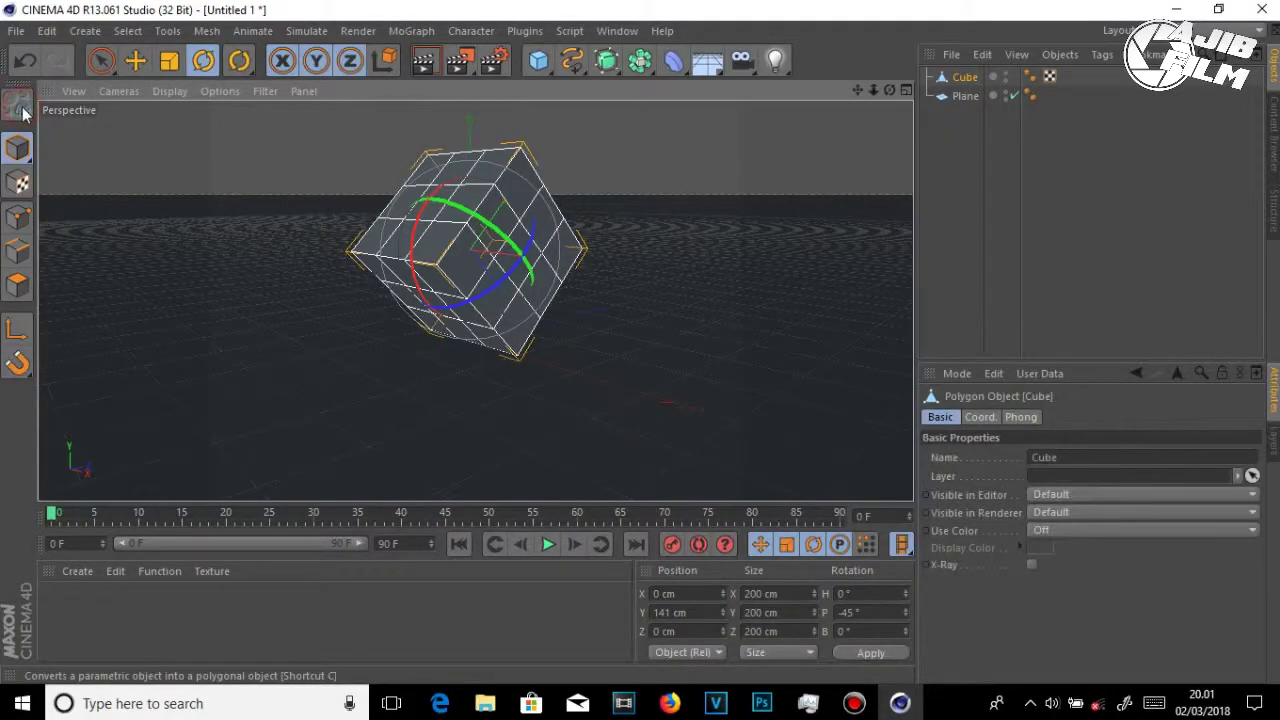
click(22, 289)
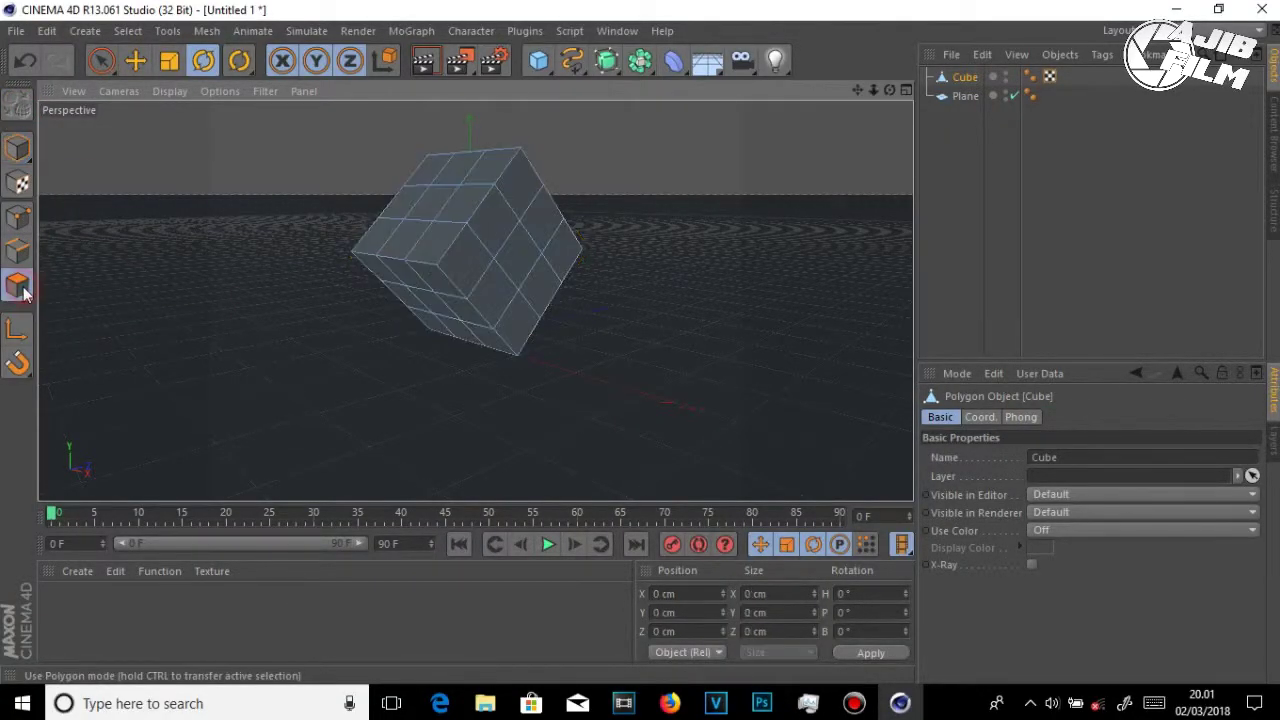
click(438, 246)
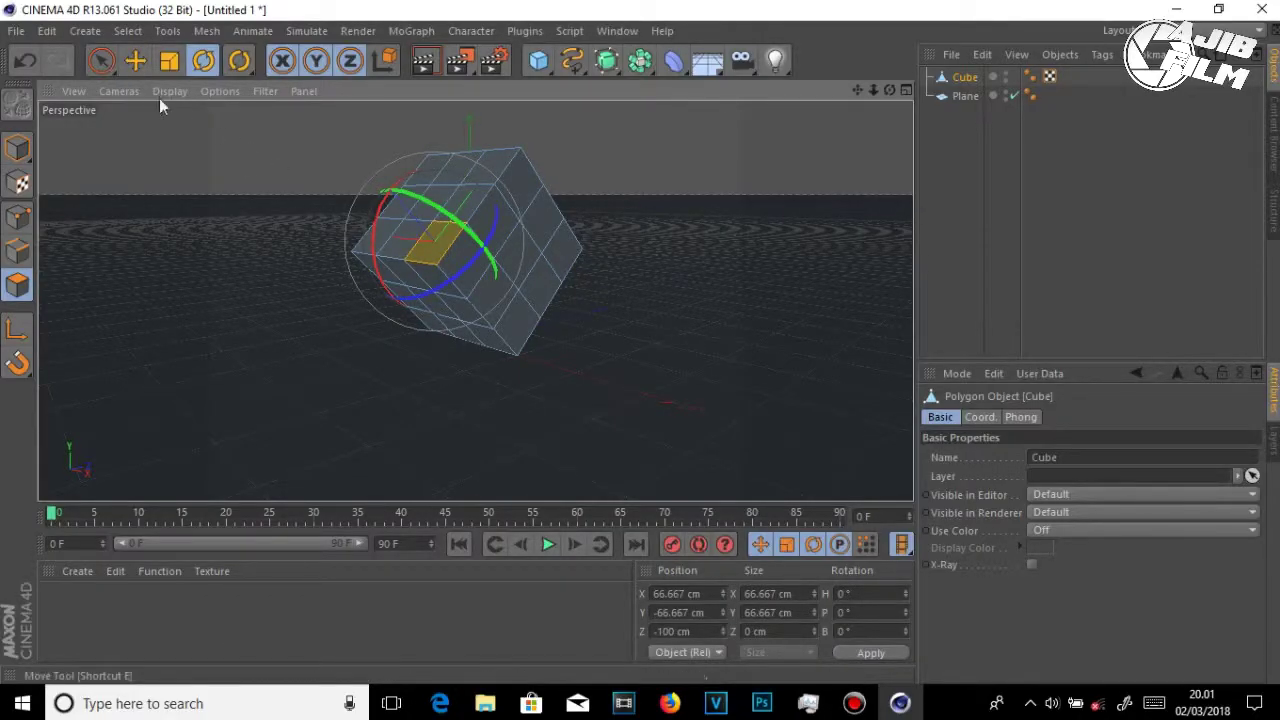
right_click(426, 248)
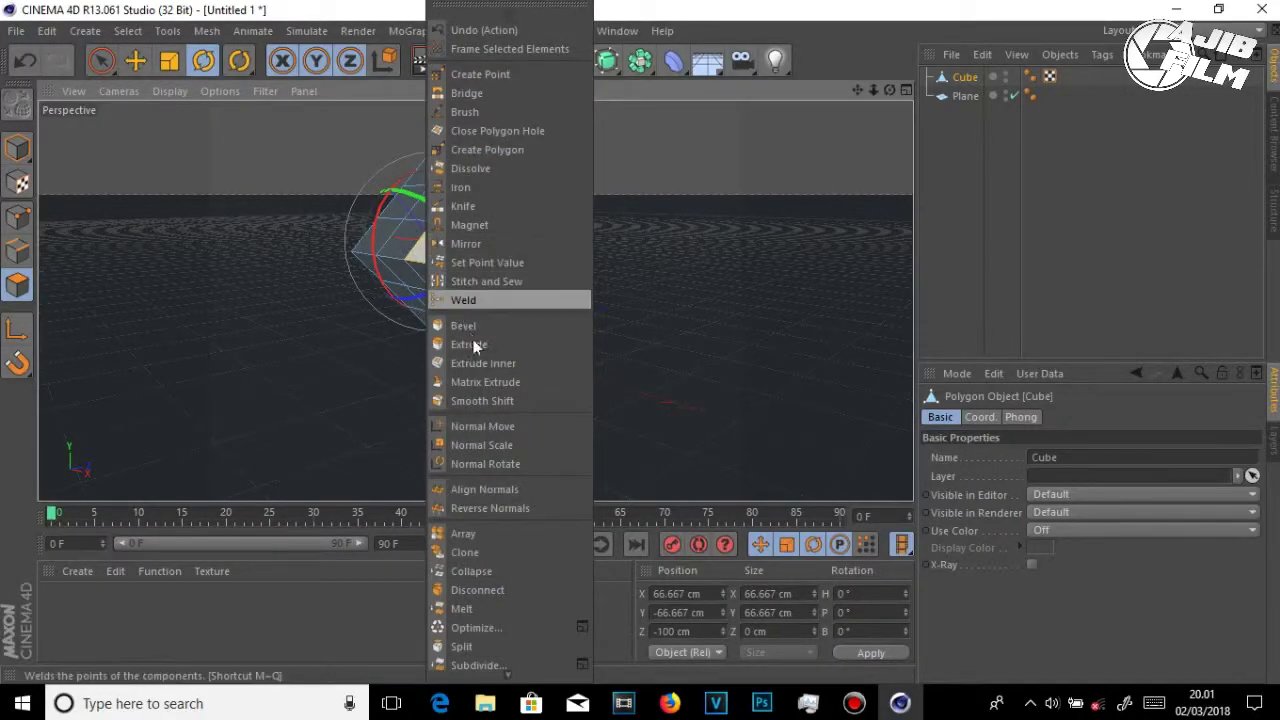
click(479, 368)
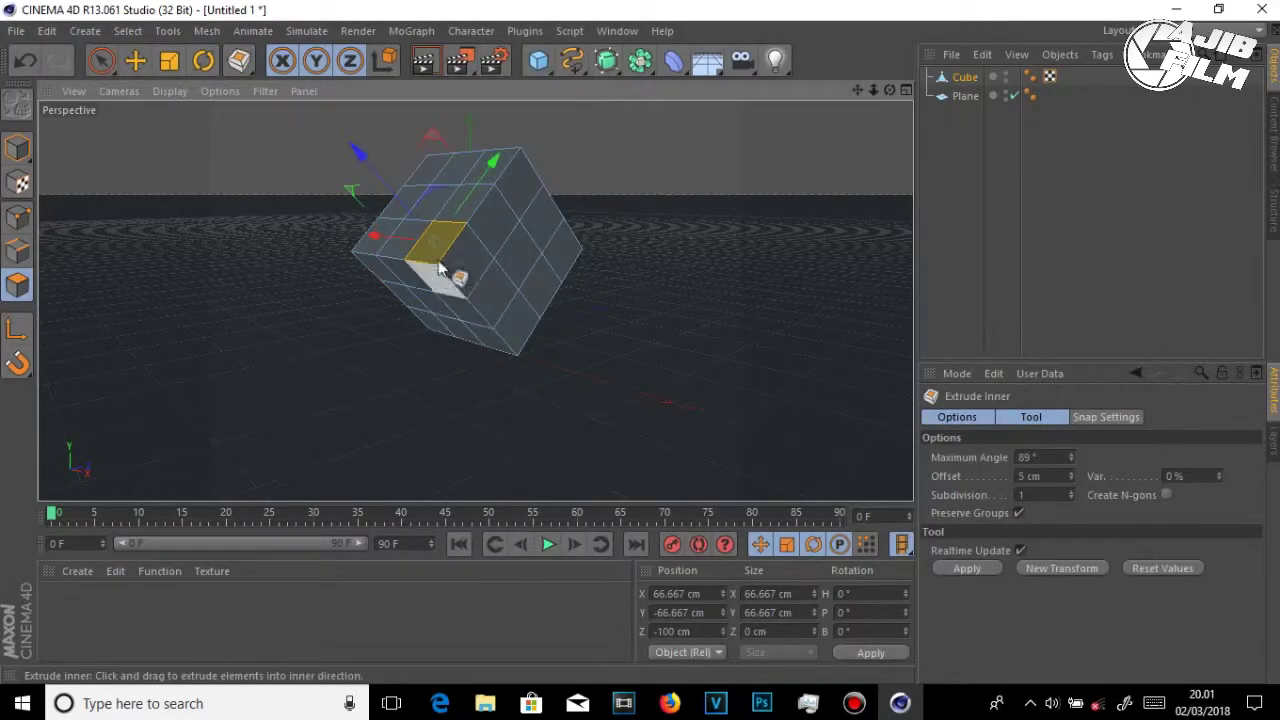
Step: Add three more faces to the selection and enter the inner extrude offset of 10 cm
shift+click(490, 166)
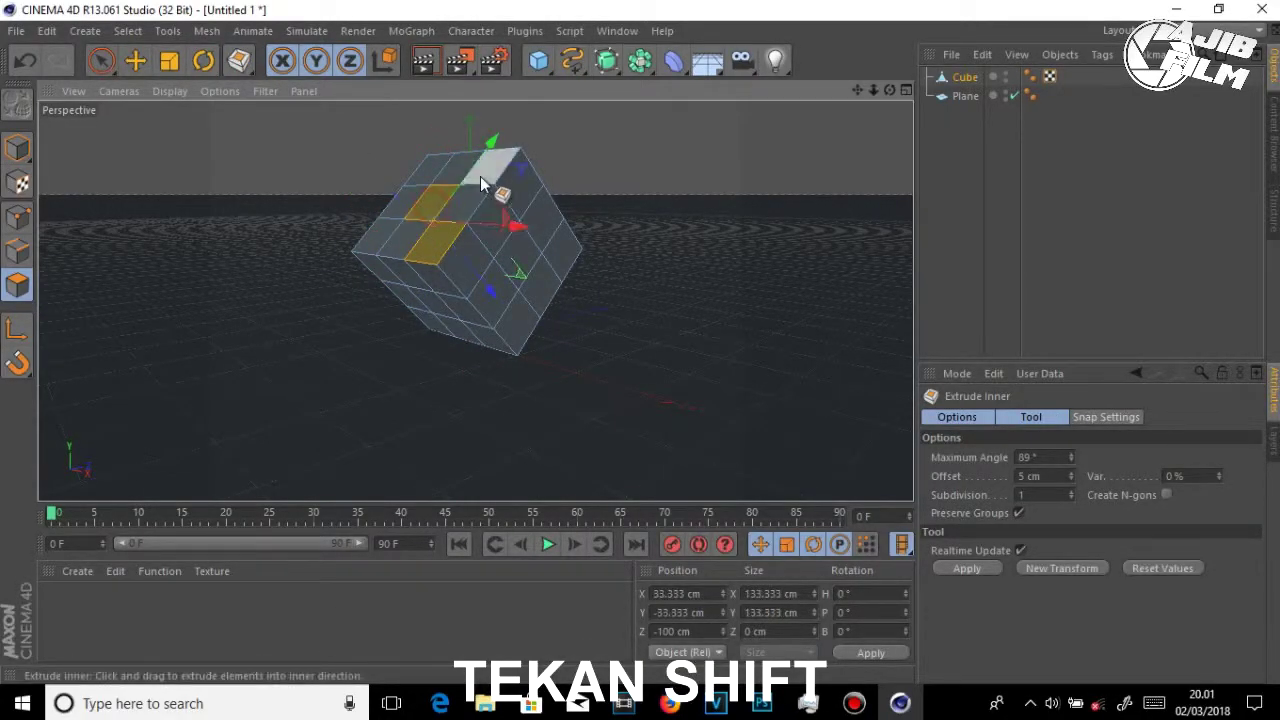
shift+click(428, 172)
shift+click(380, 236)
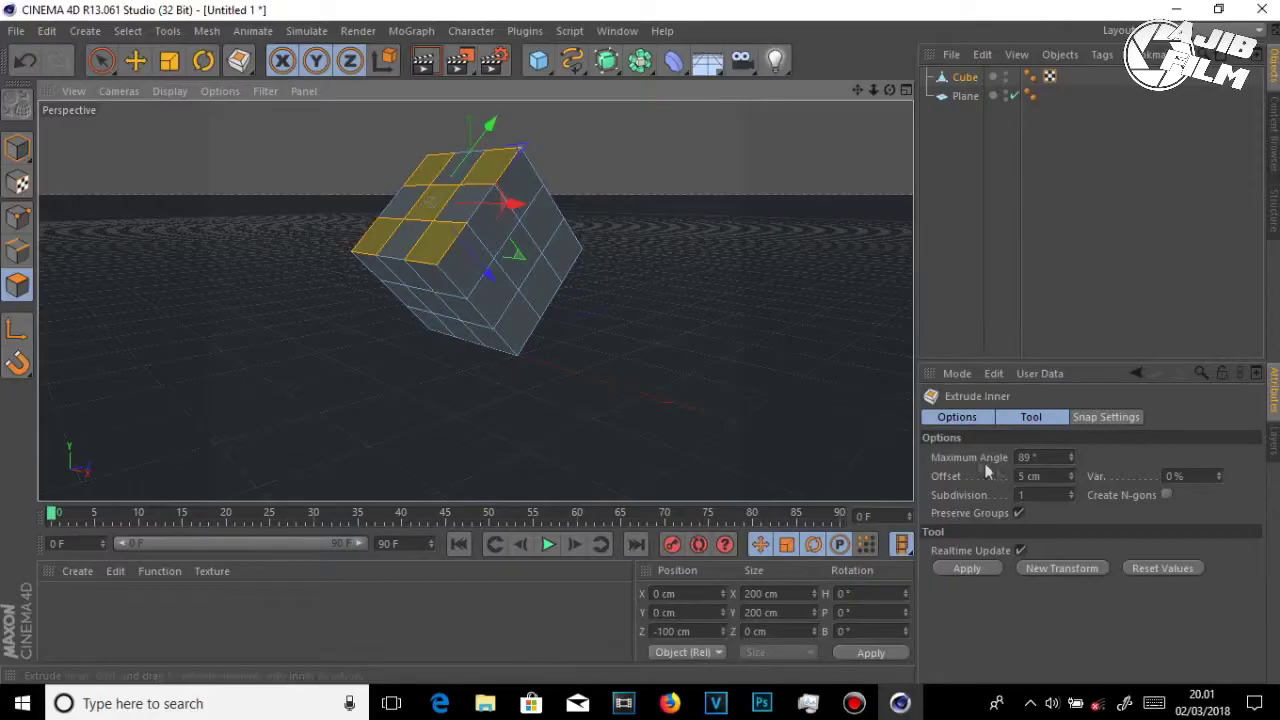
click(1063, 476)
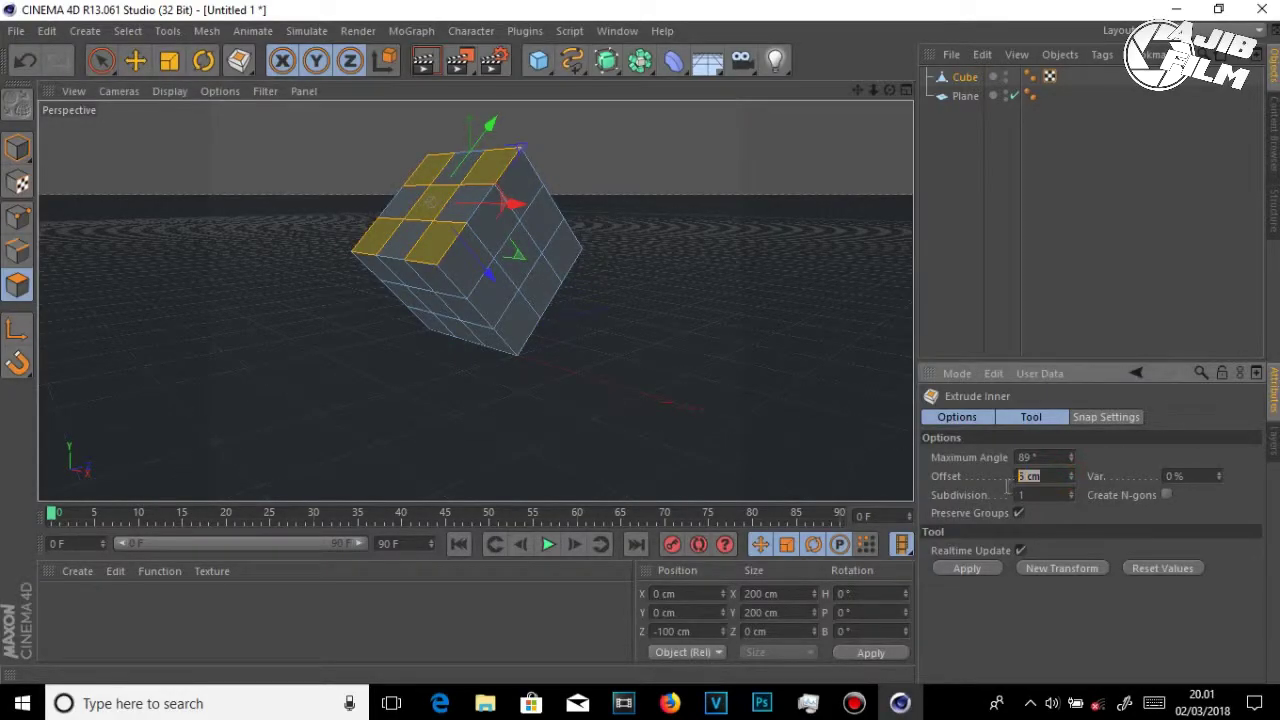
text(10)
Step: Apply the inner extrude, then inset four more top-face polygons
click(955, 575)
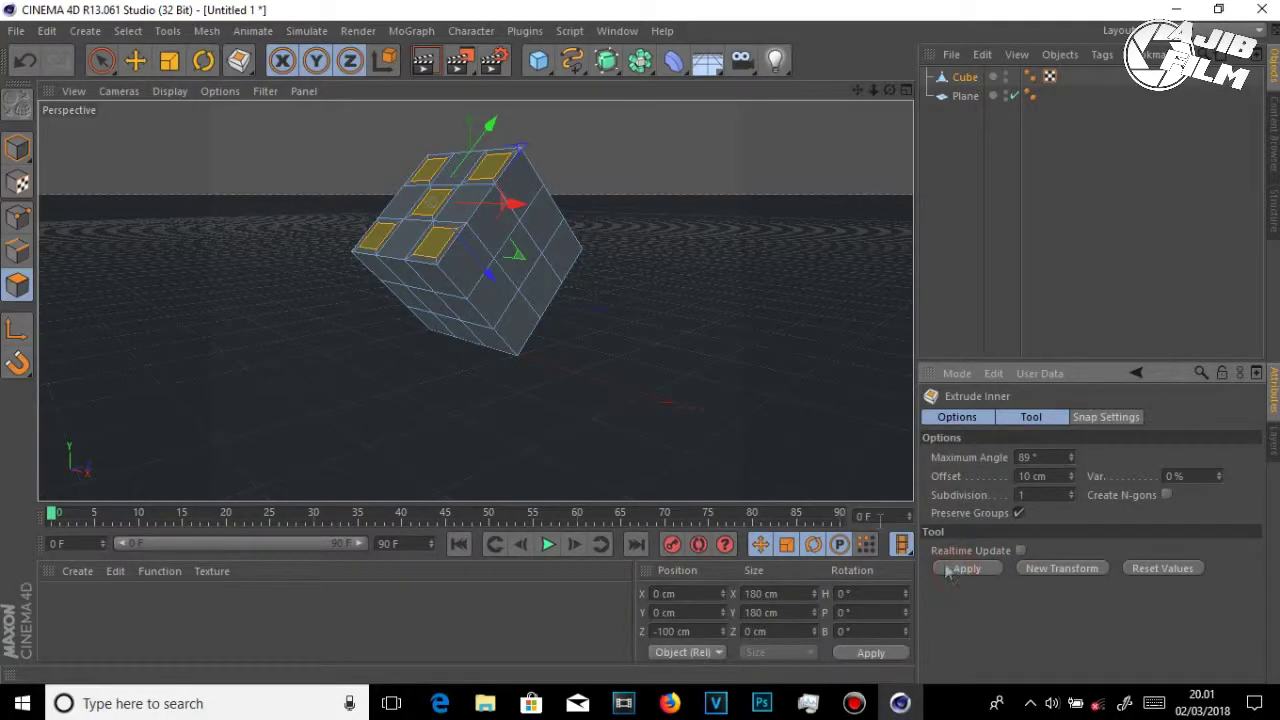
click(455, 195)
shift+click(460, 167)
shift+click(405, 203)
shift+click(400, 238)
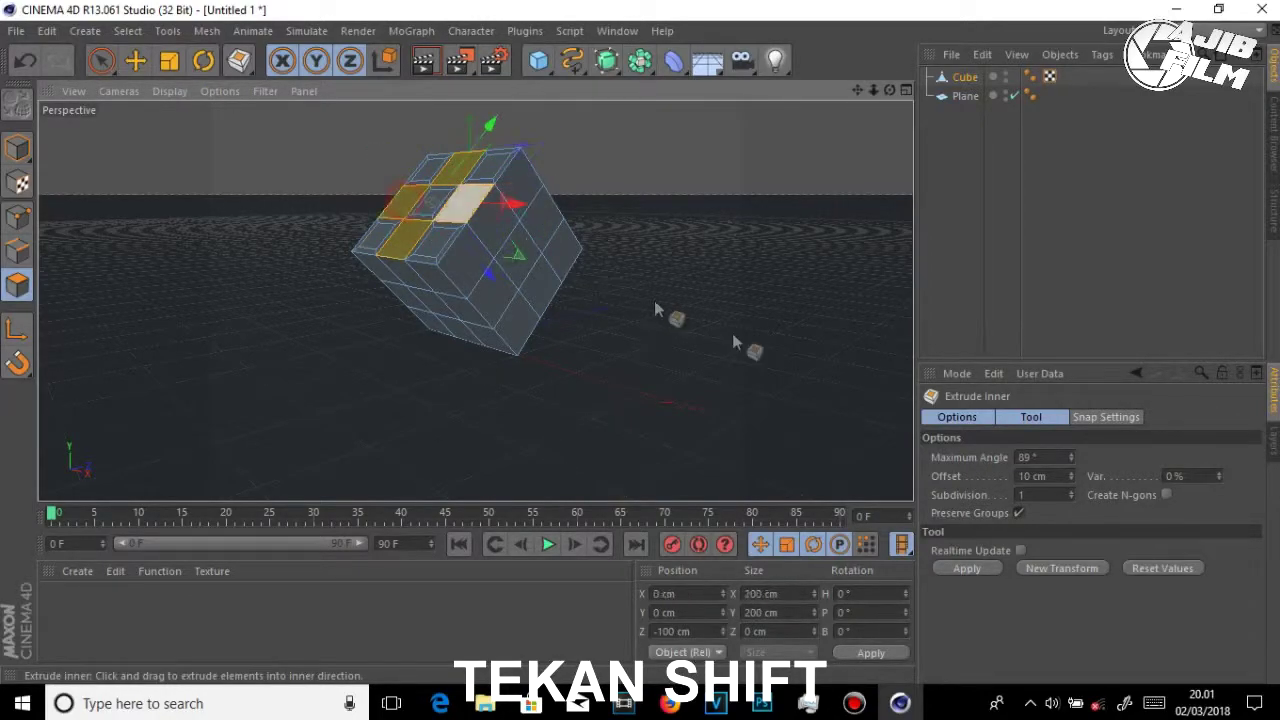
click(980, 576)
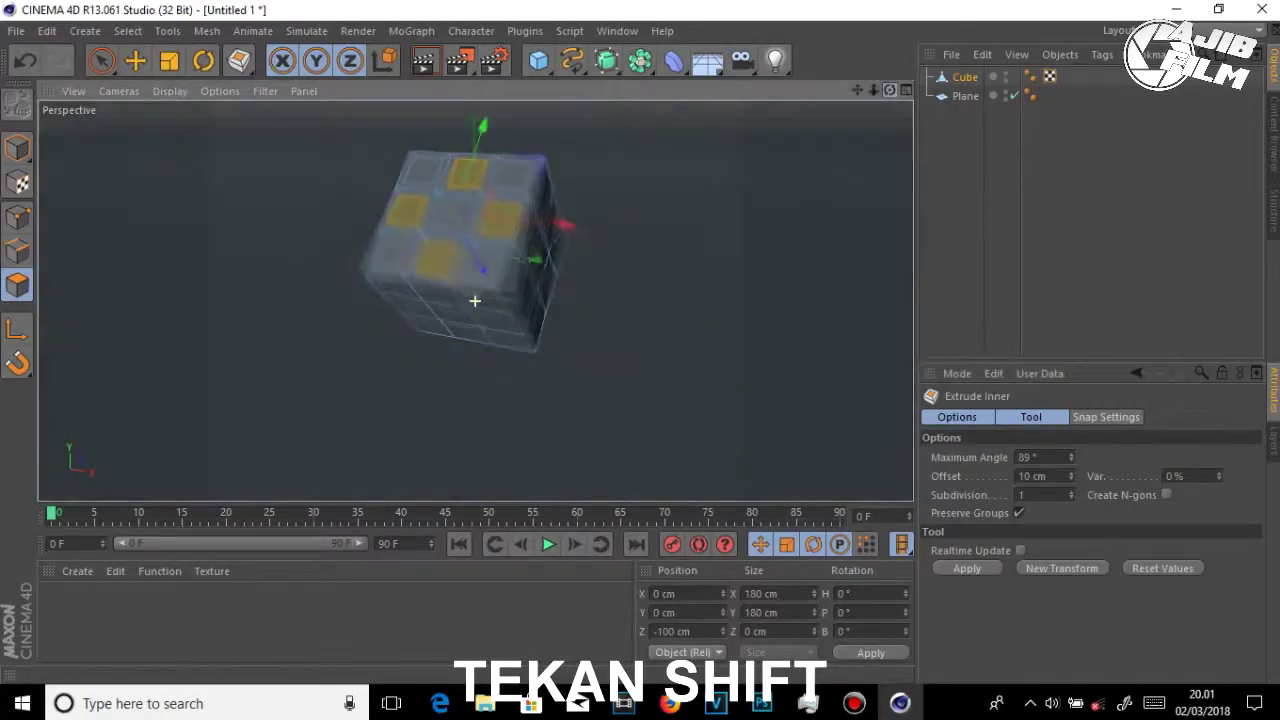
Step: Orbit around the cube to inspect its sides, then reselect the Cube and clear the selection
alt+drag(490, 290, 397, 268)
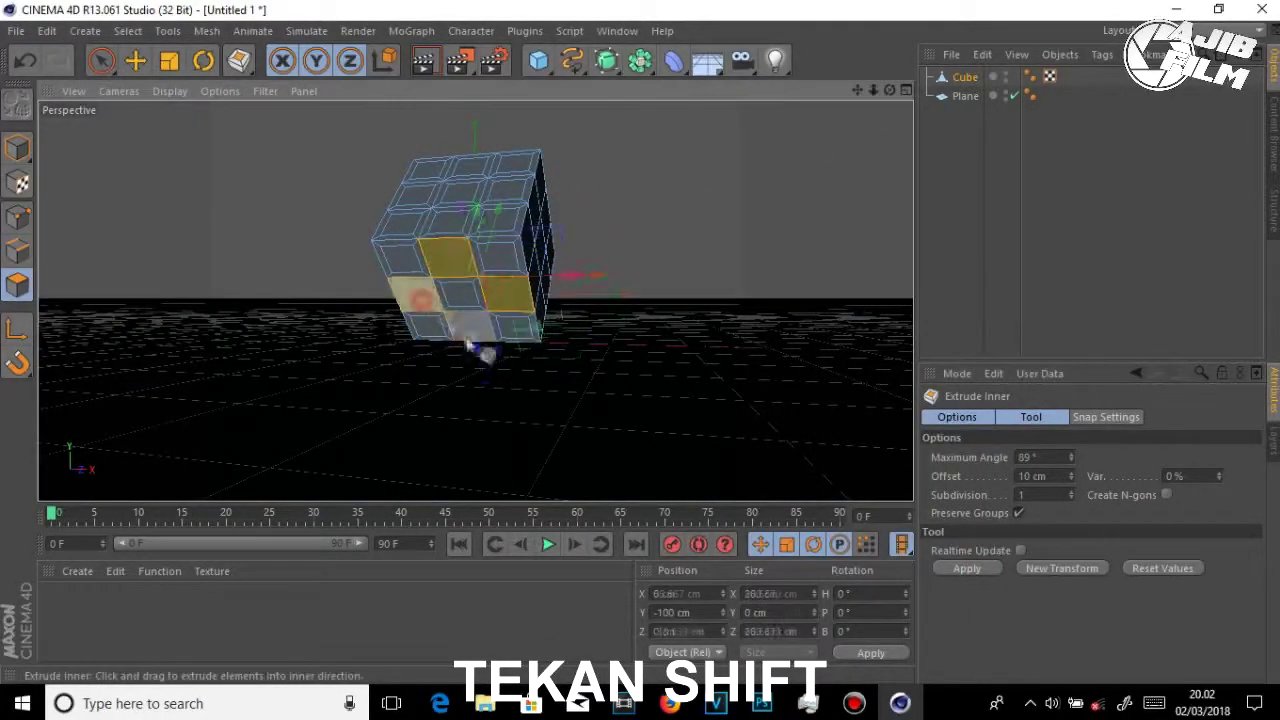
alt+drag(557, 294, 566, 223)
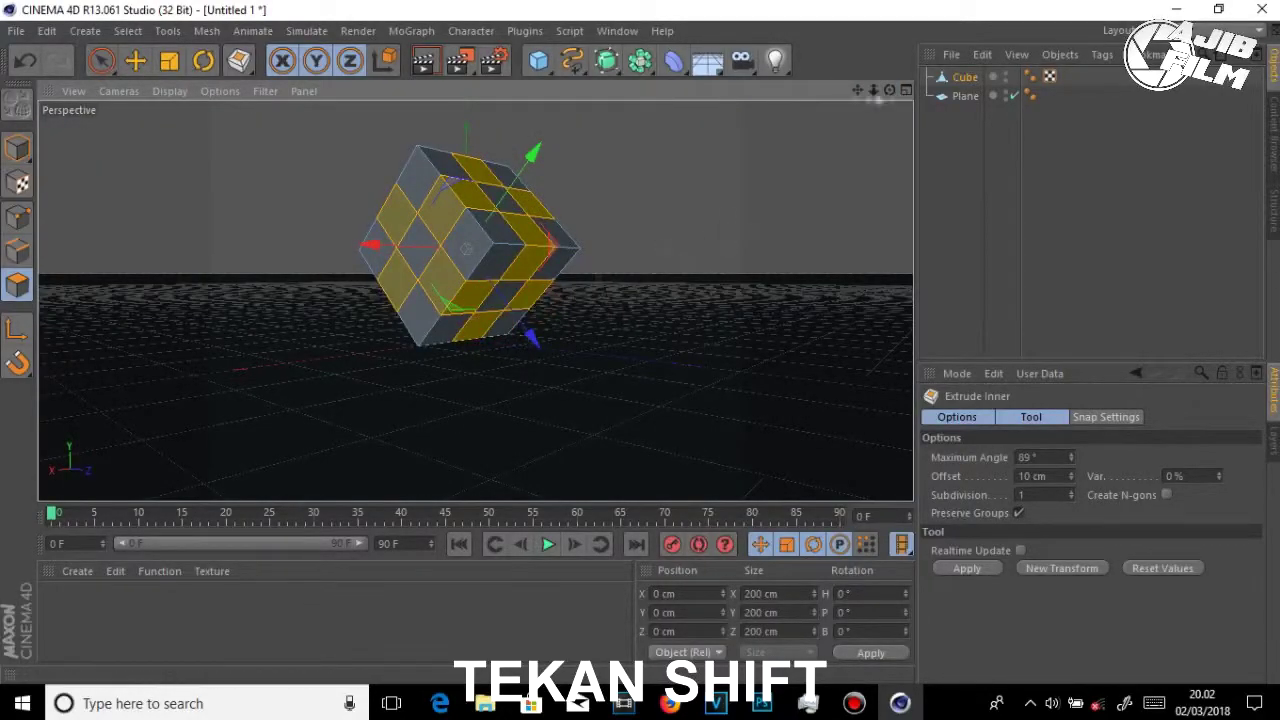
alt+drag(557, 314, 510, 296)
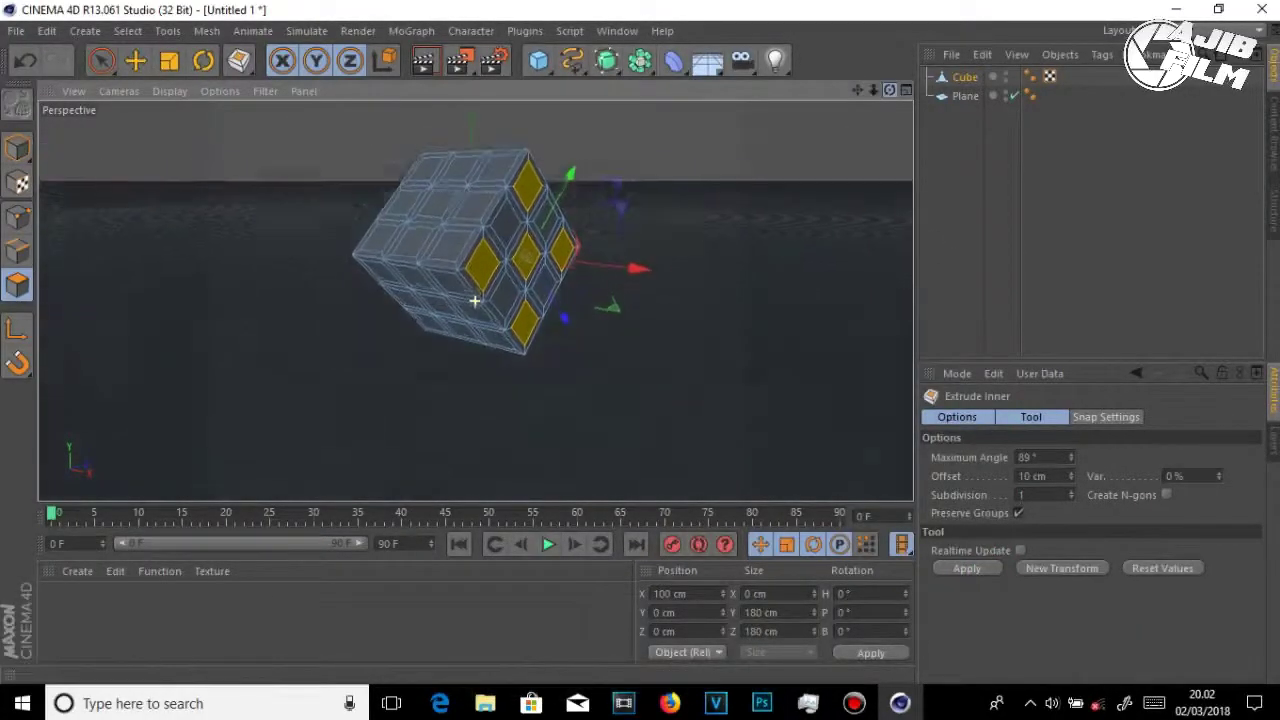
click(1040, 224)
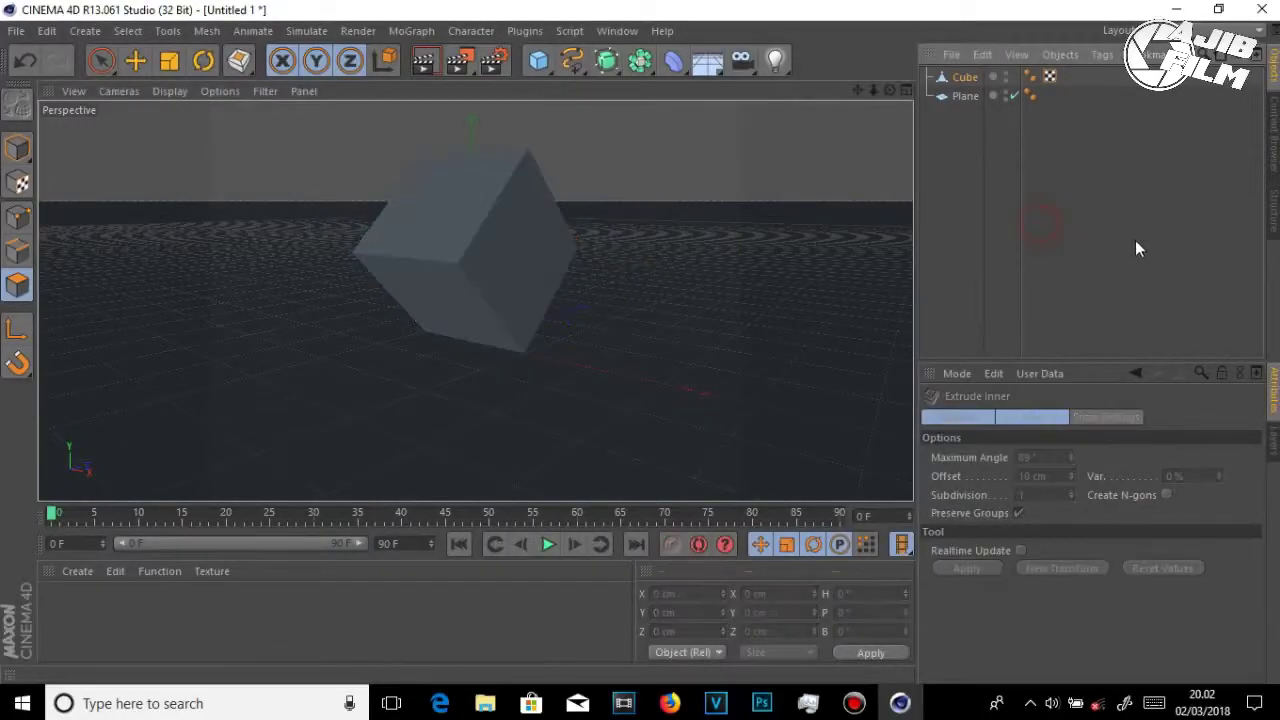
click(964, 78)
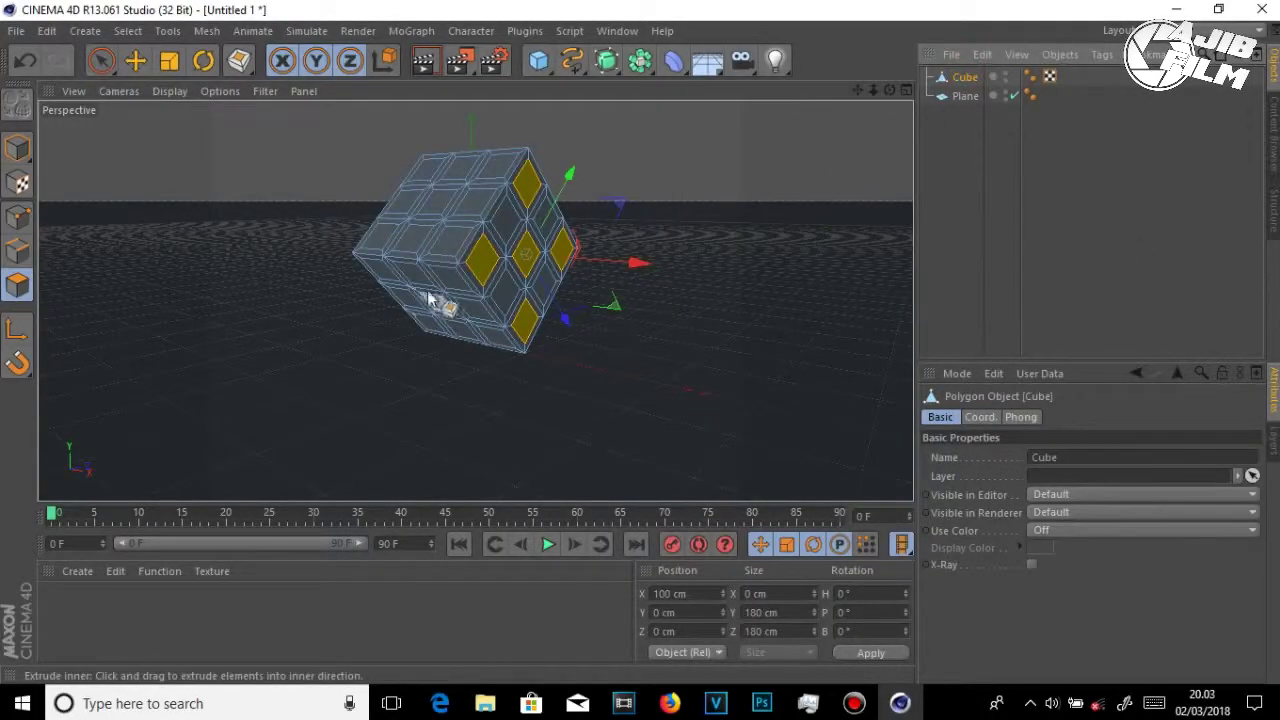
click(494, 622)
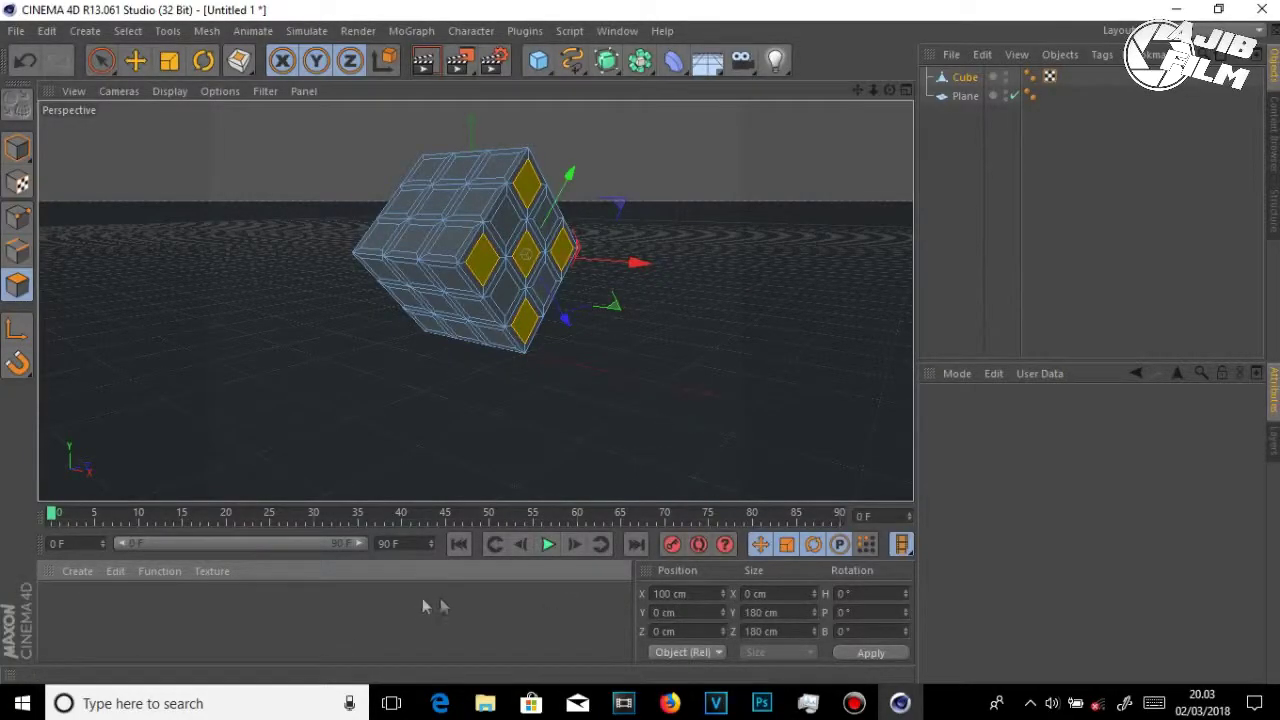
Step: Create six new blank materials in the material manager
double_click(537, 608)
double_click(537, 608)
double_click(537, 608)
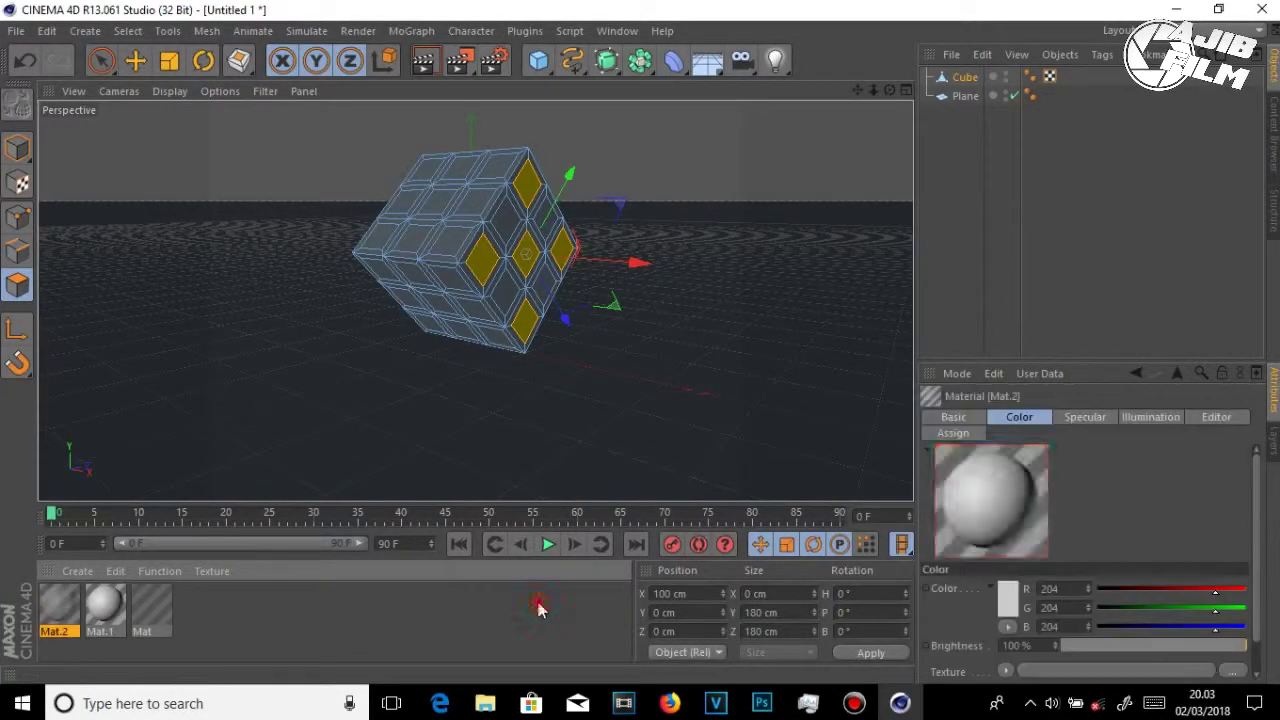
double_click(537, 608)
double_click(537, 608)
double_click(537, 608)
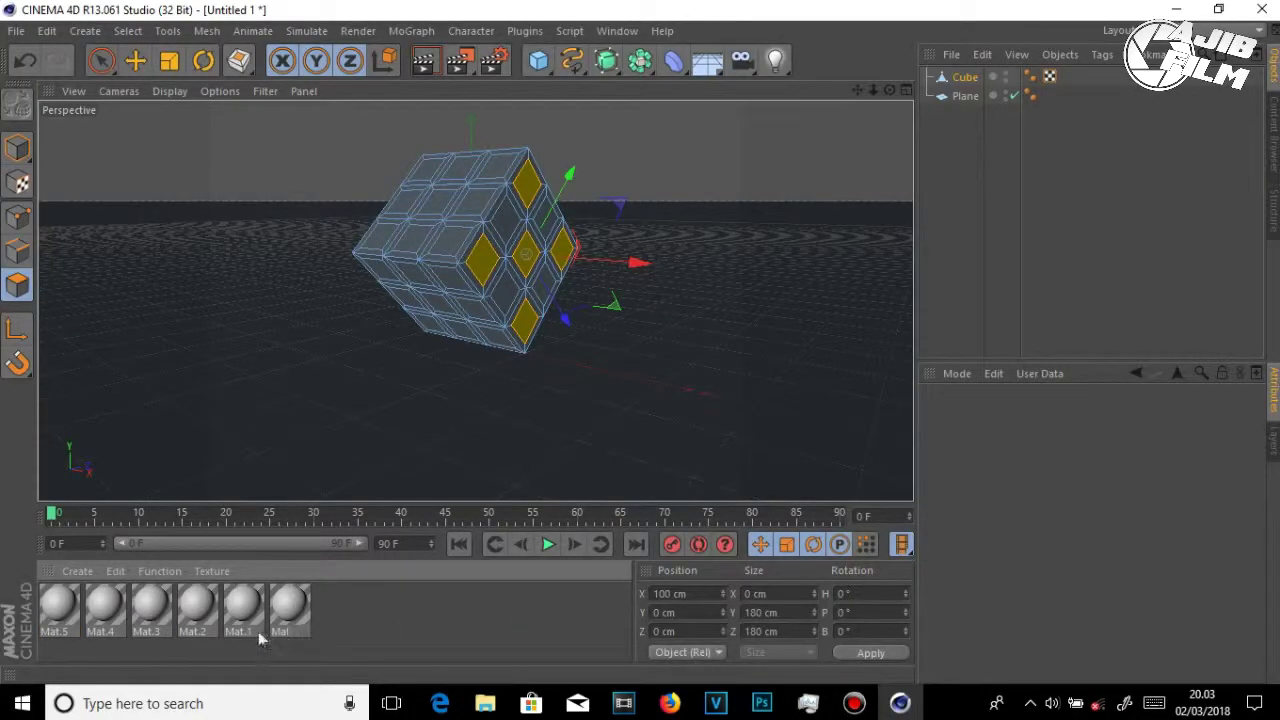
Step: Give Mat a white luminance and Mat.1 a luminance with its green removed
double_click(294, 603)
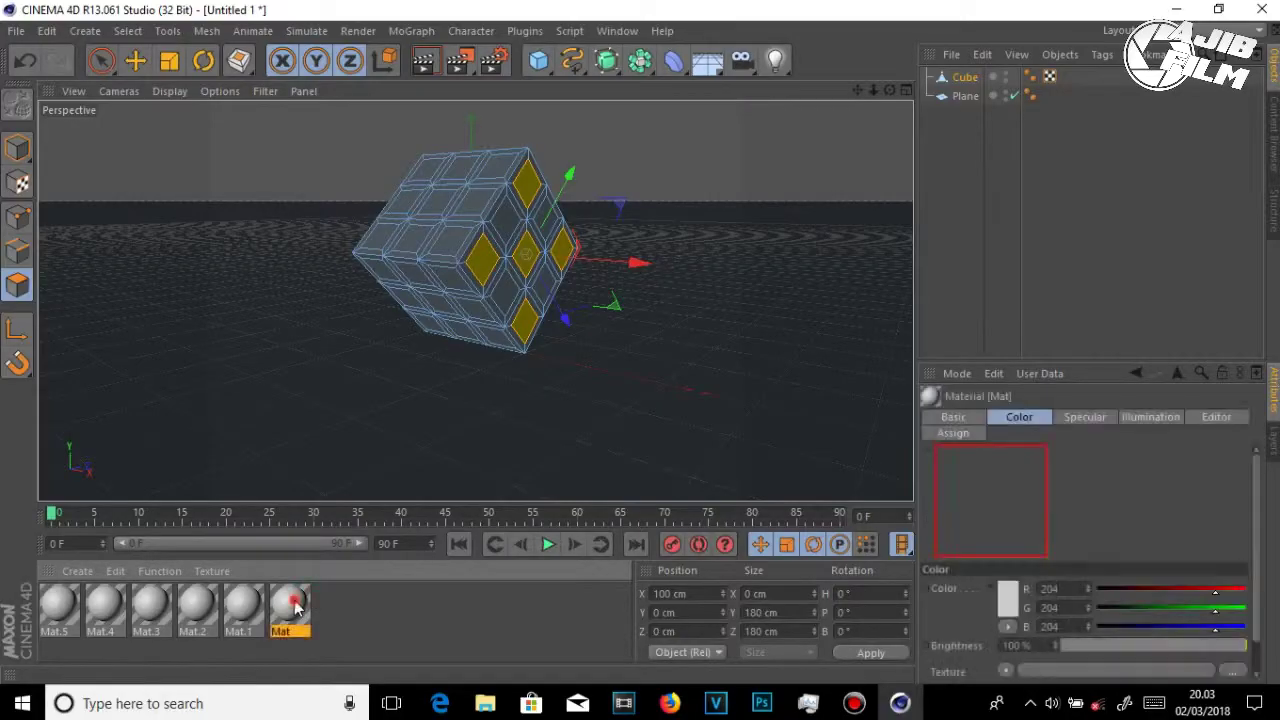
click(352, 389)
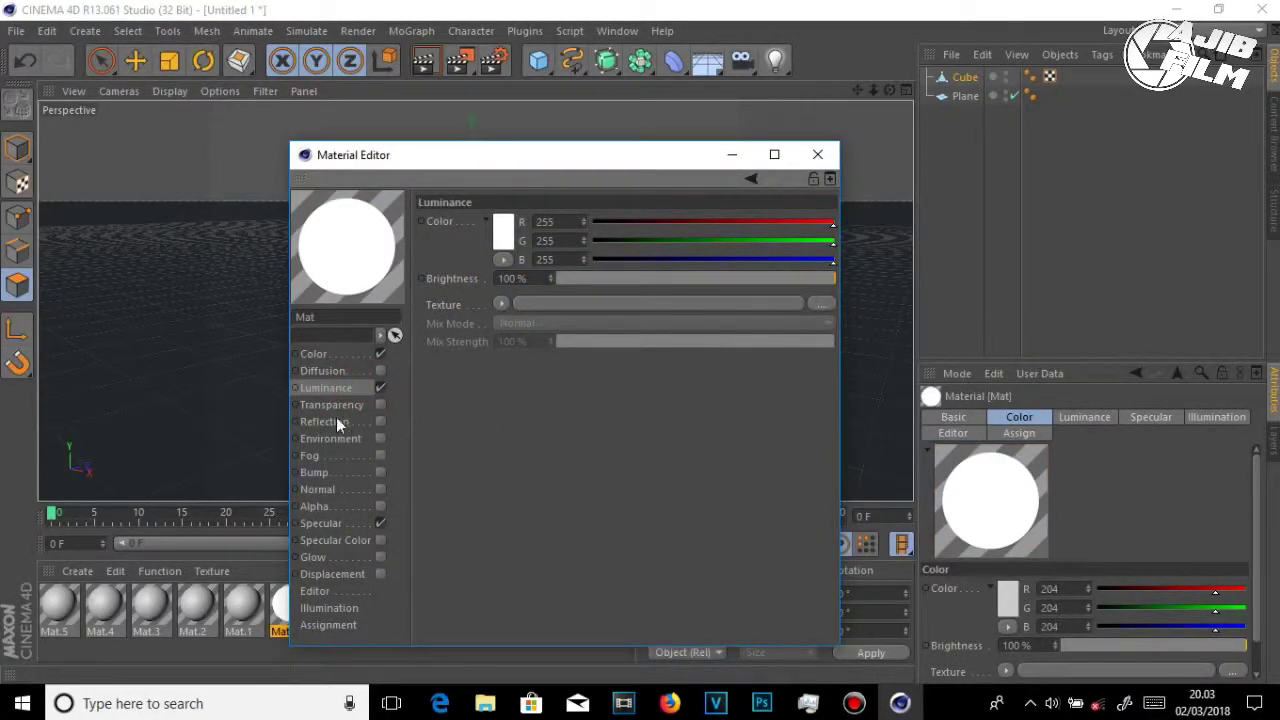
click(818, 155)
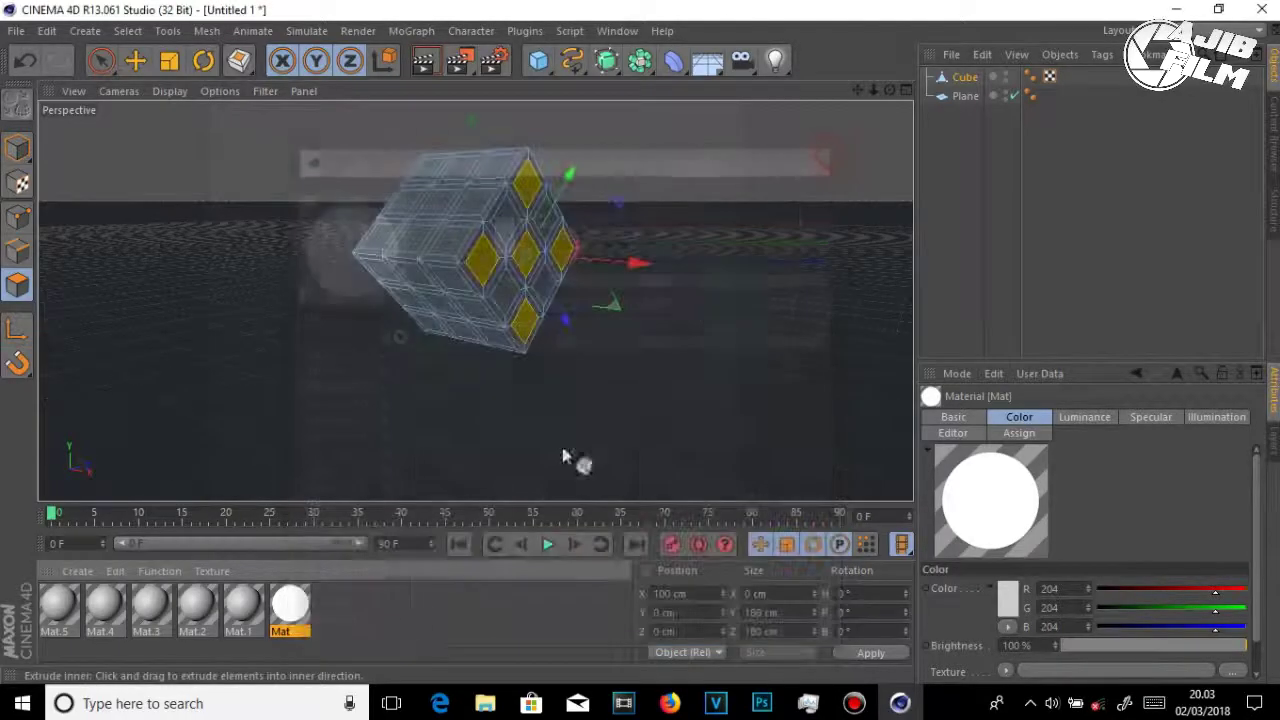
double_click(242, 605)
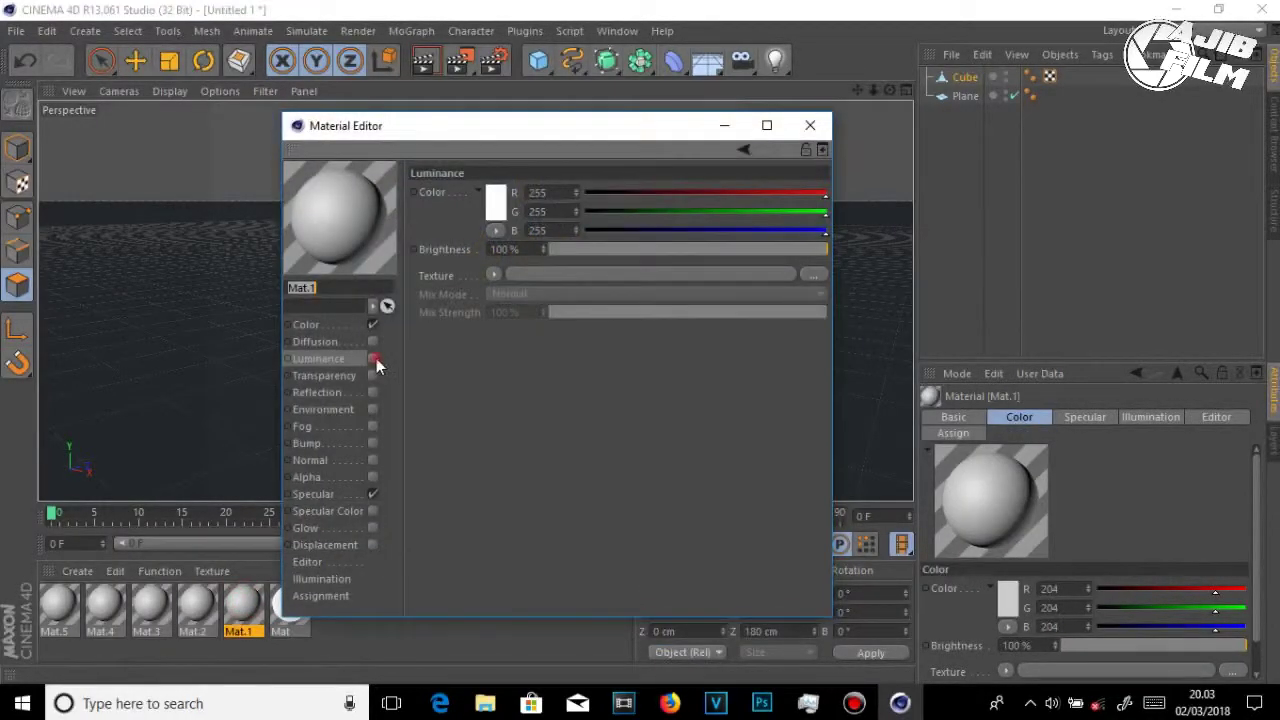
click(372, 358)
drag(630, 217, 585, 214)
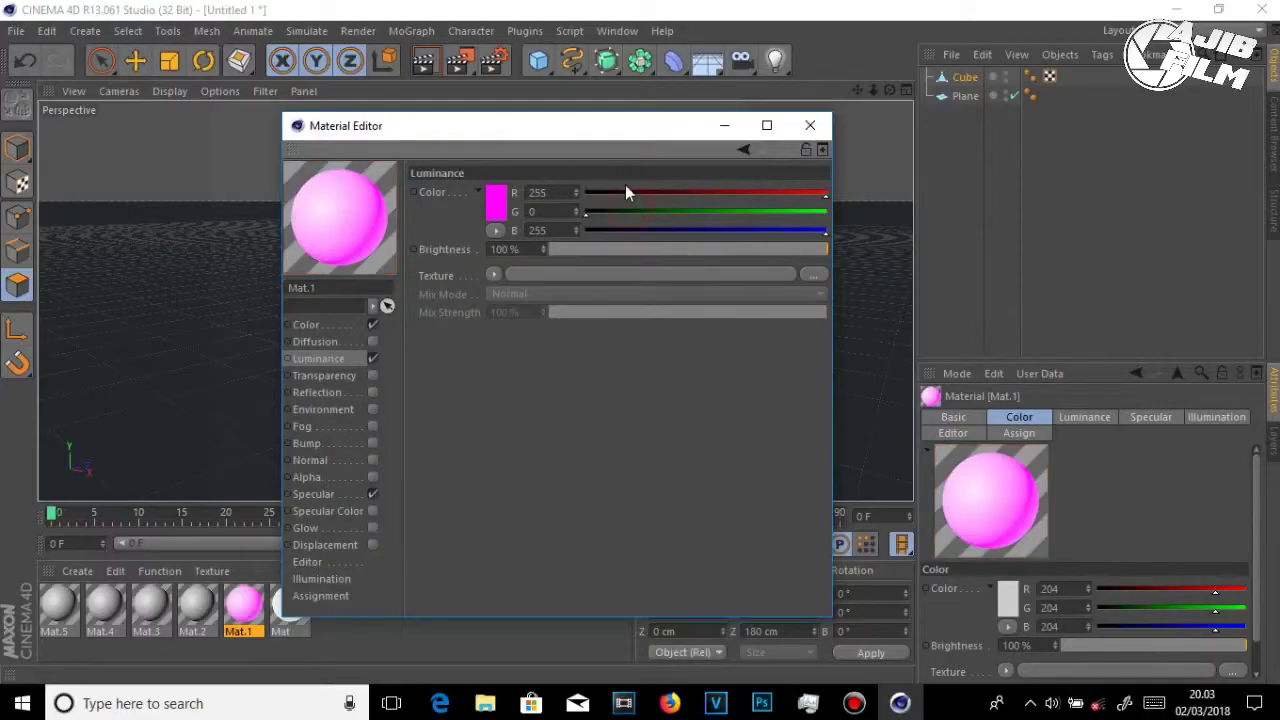
click(810, 125)
Step: Enable luminance on Mat.2 with blue removed and on Mat.3 in yellow
double_click(197, 605)
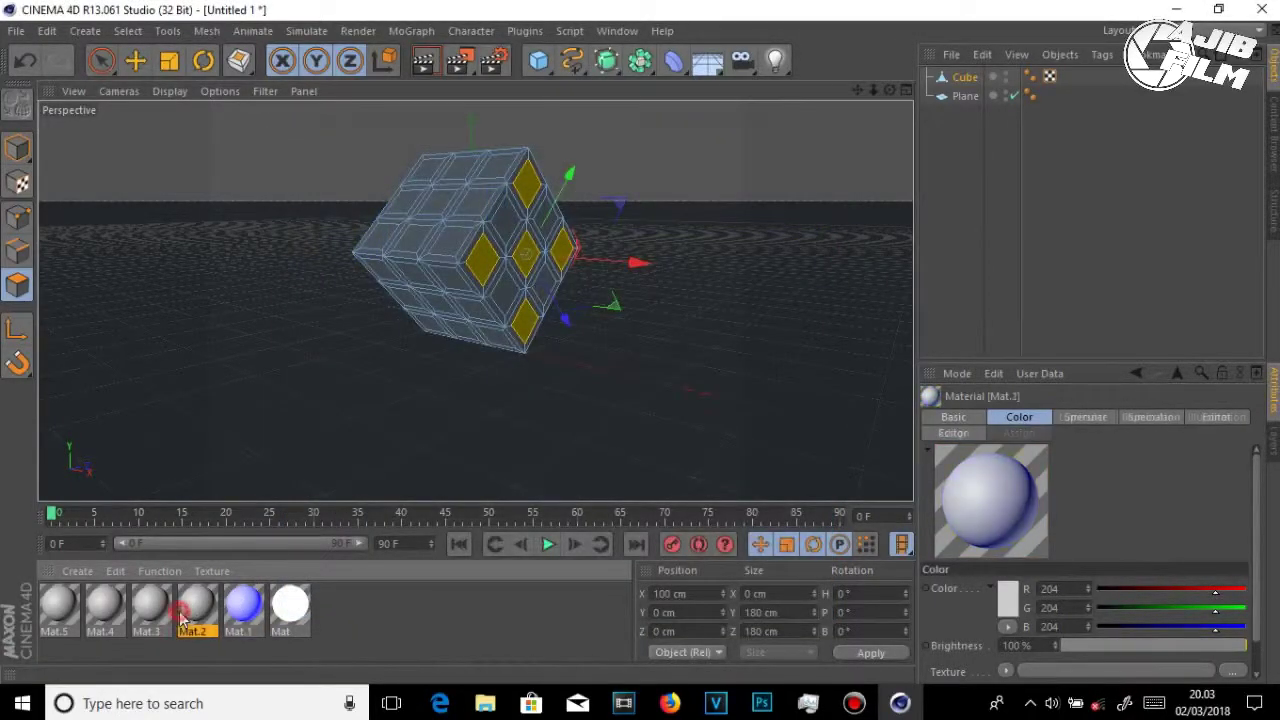
click(374, 360)
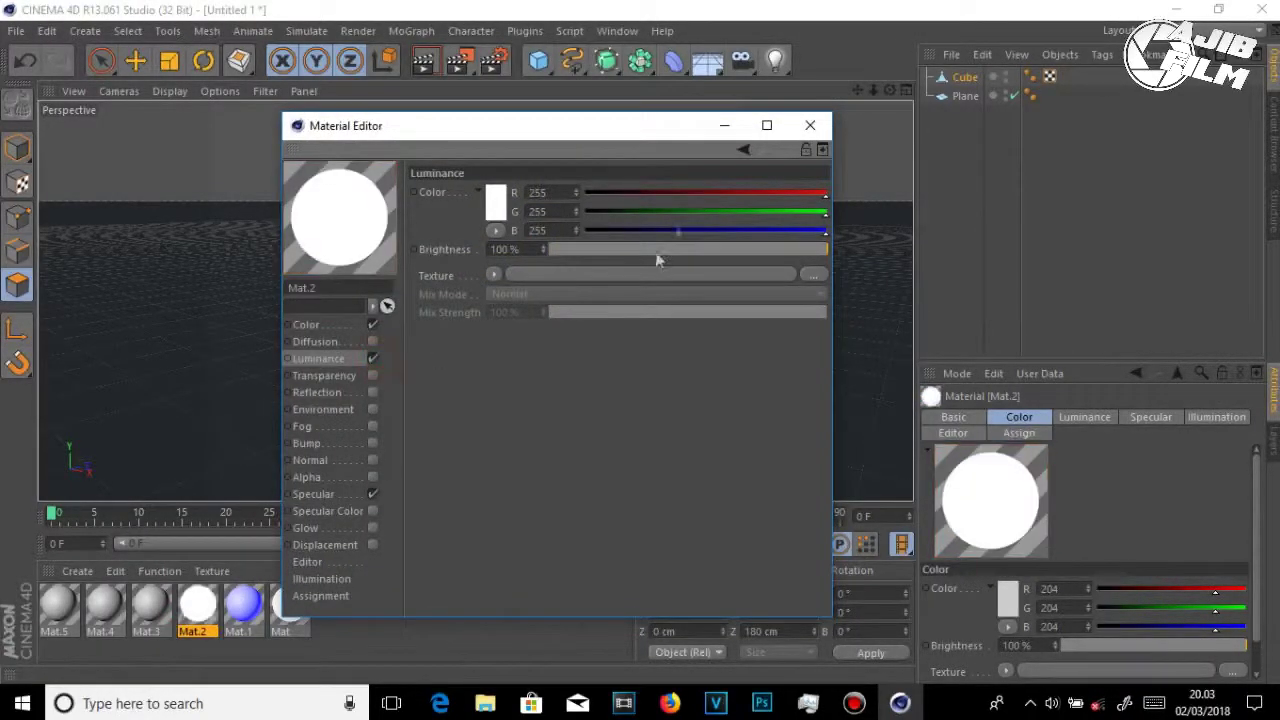
drag(607, 236, 585, 232)
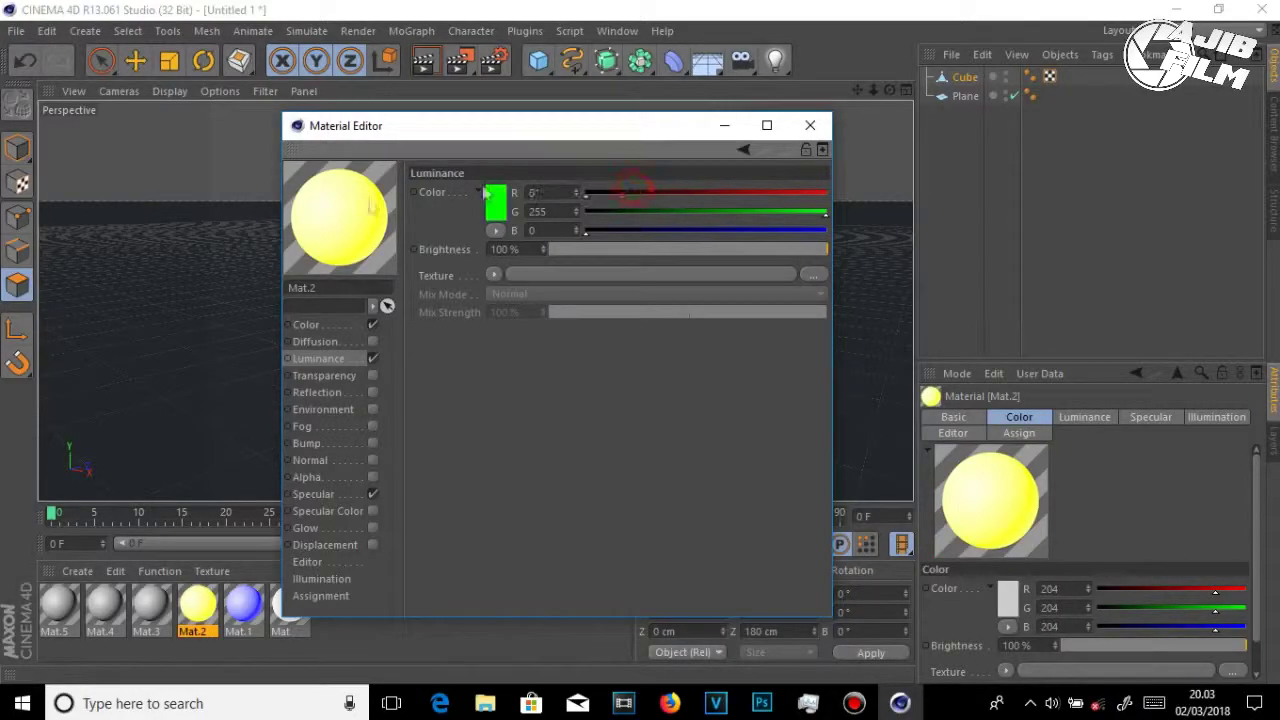
click(810, 125)
click(160, 603)
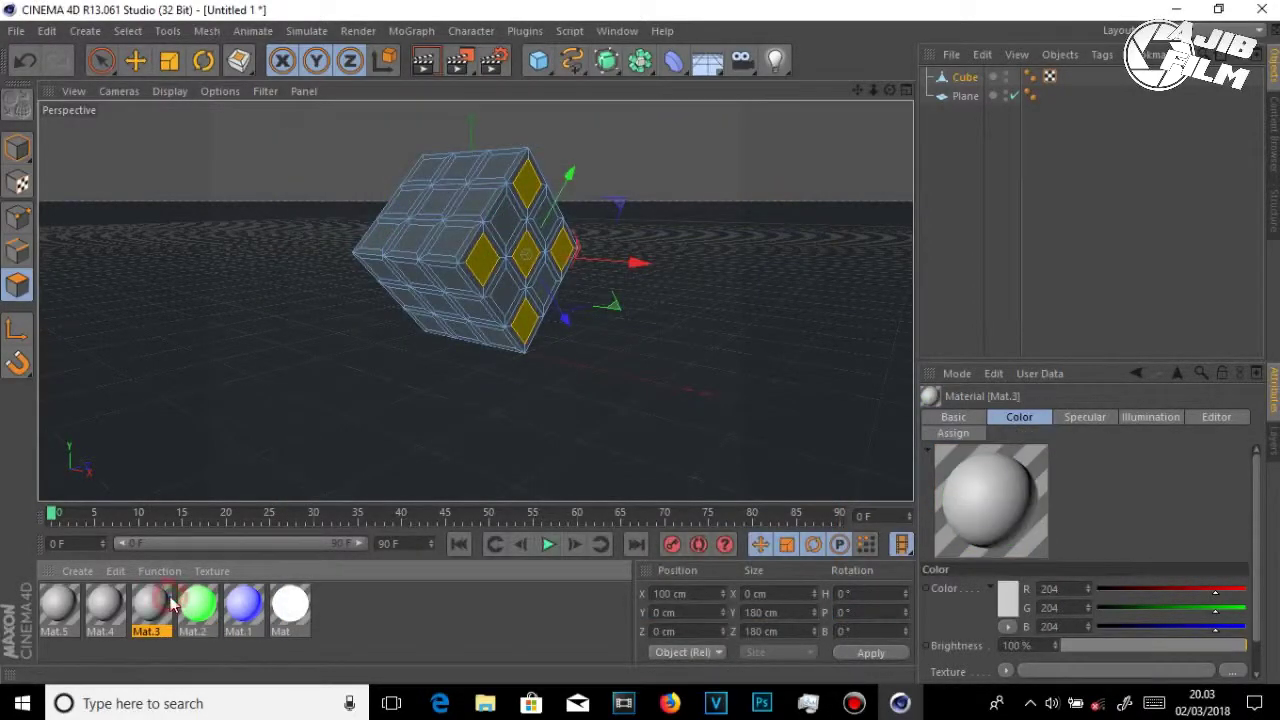
double_click(170, 600)
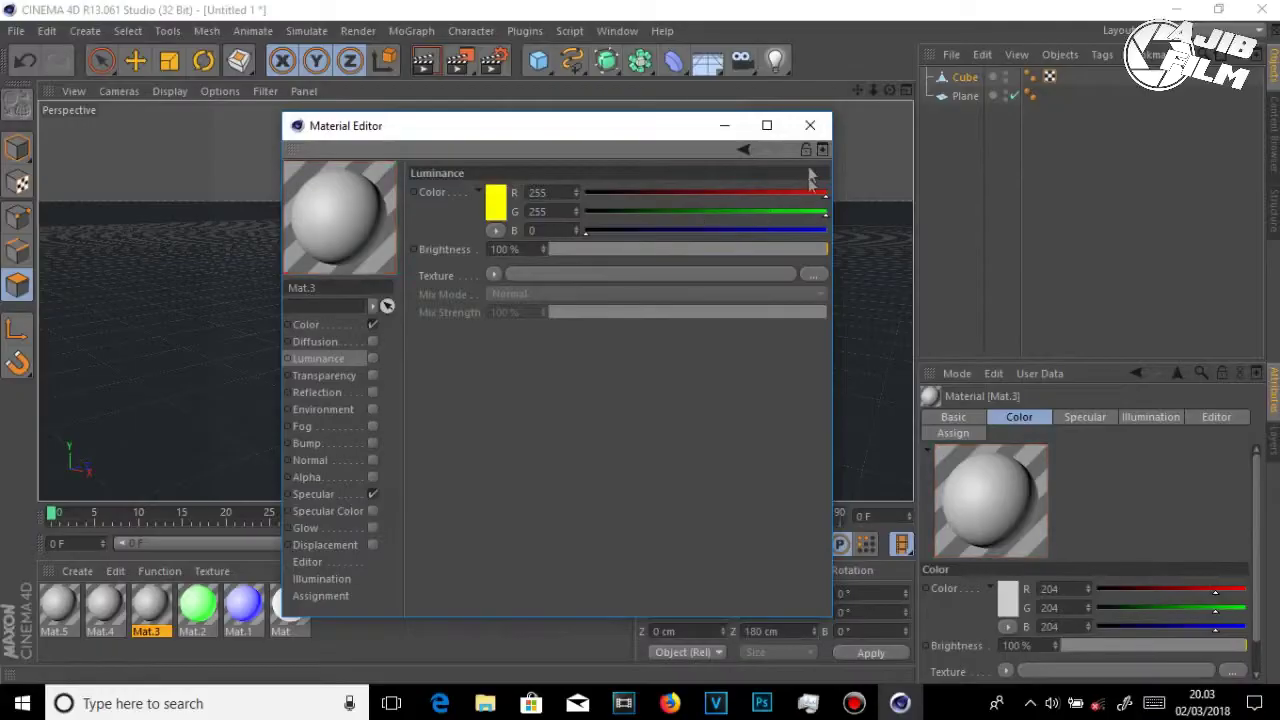
click(373, 359)
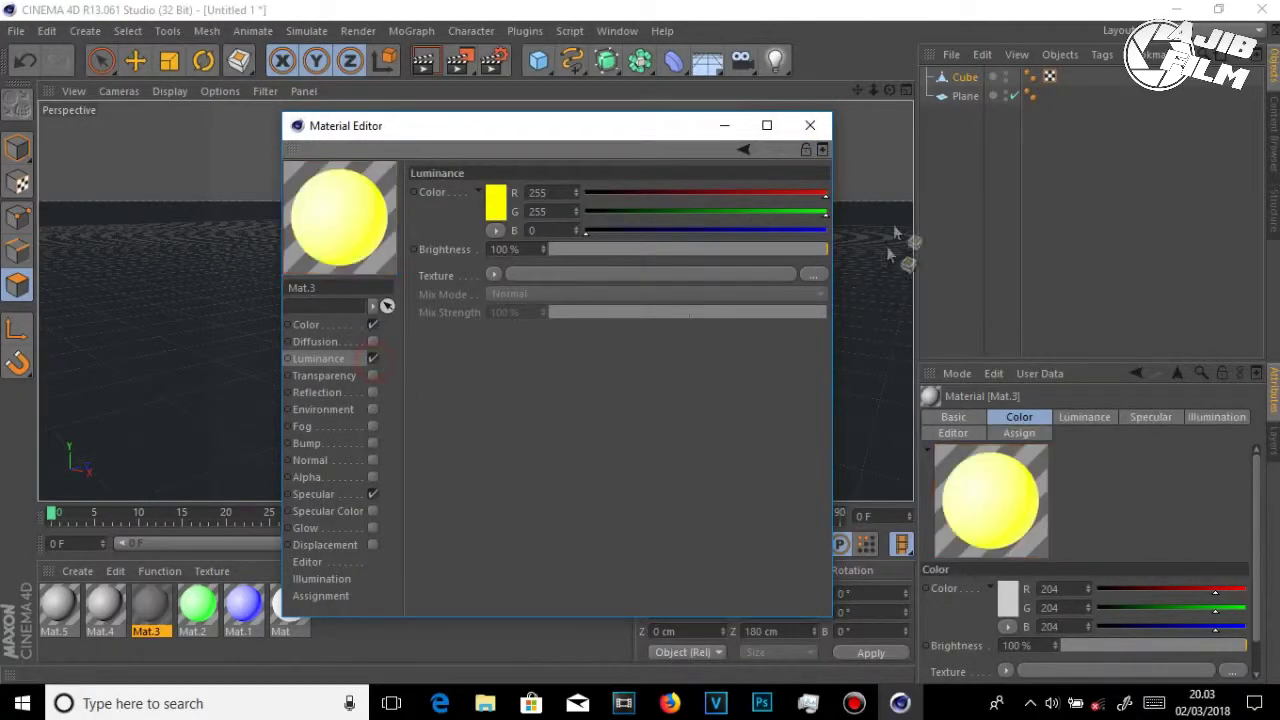
click(810, 125)
Step: Make Mat.4 glow orange (green 88, no blue) and Mat.5 pure red R255 G0 B0
click(120, 598)
double_click(120, 598)
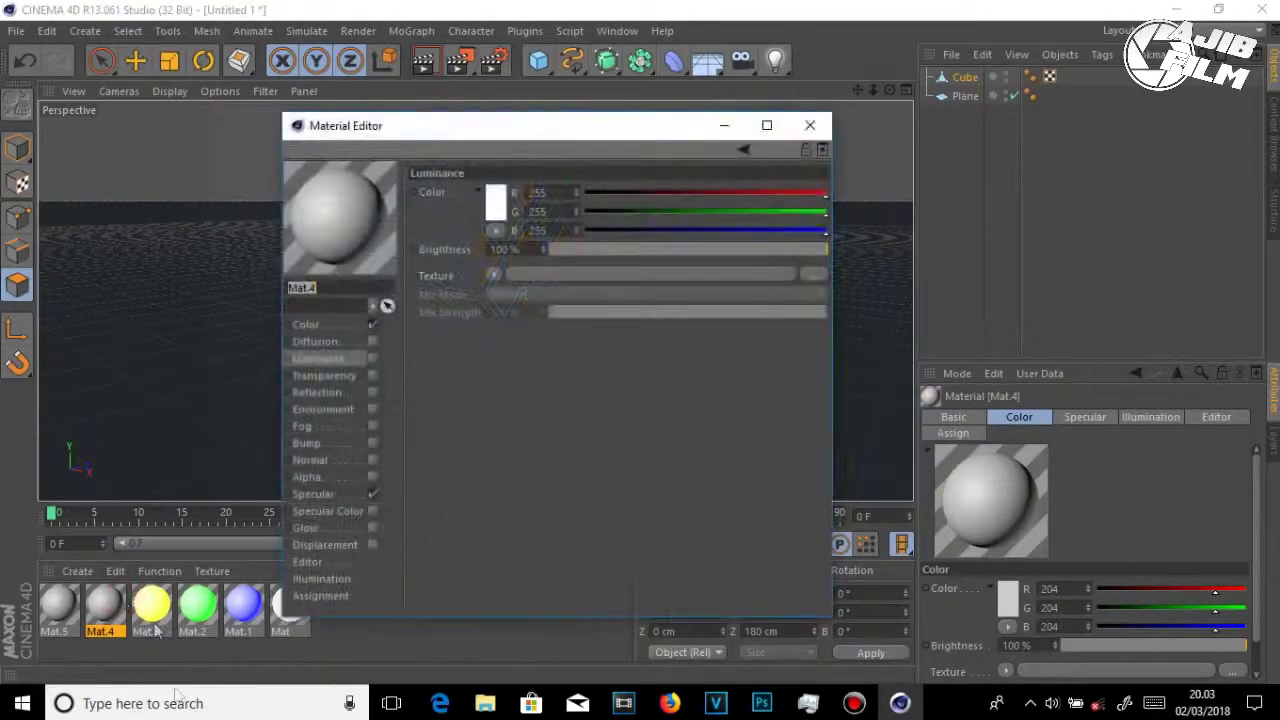
drag(778, 247, 586, 231)
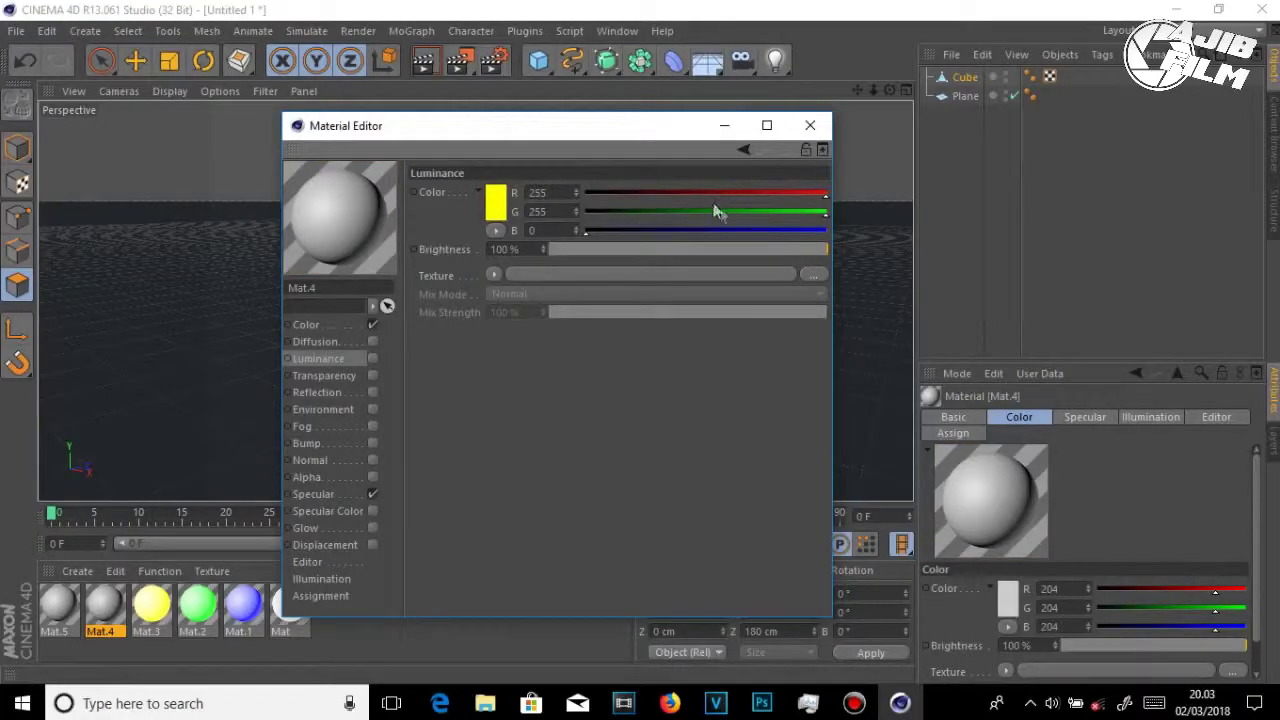
drag(733, 219, 668, 214)
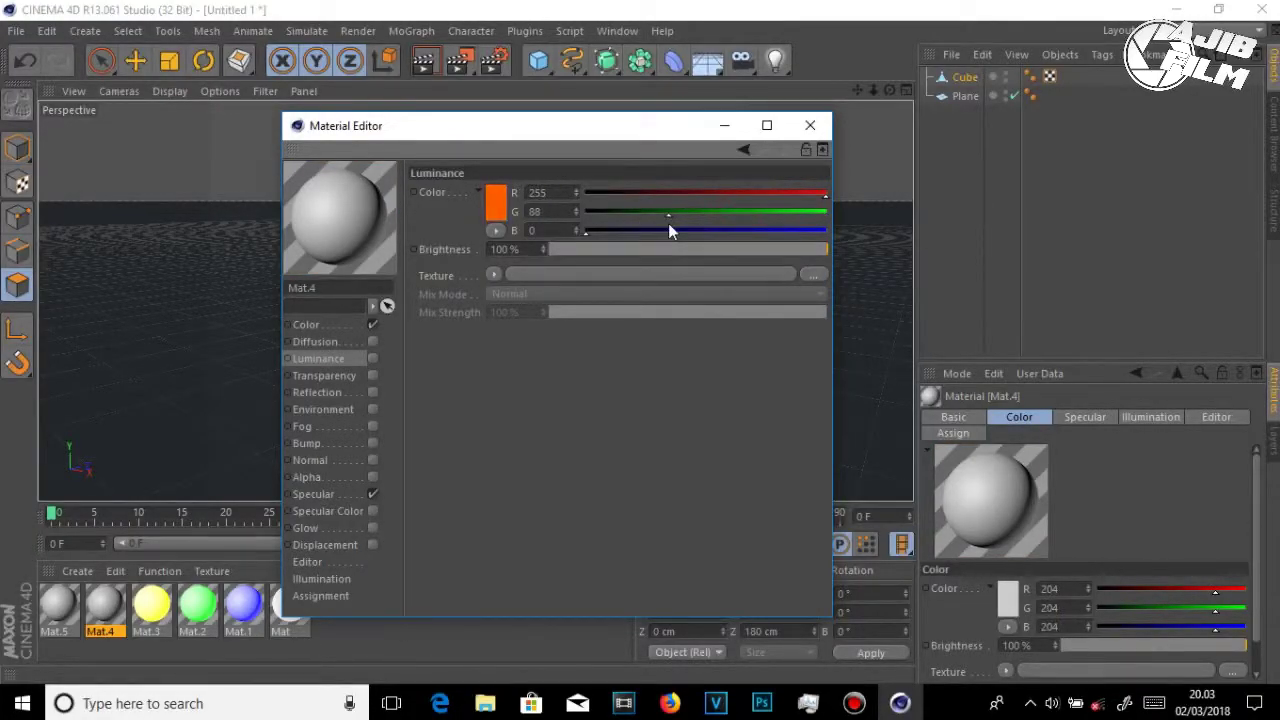
click(813, 131)
click(814, 132)
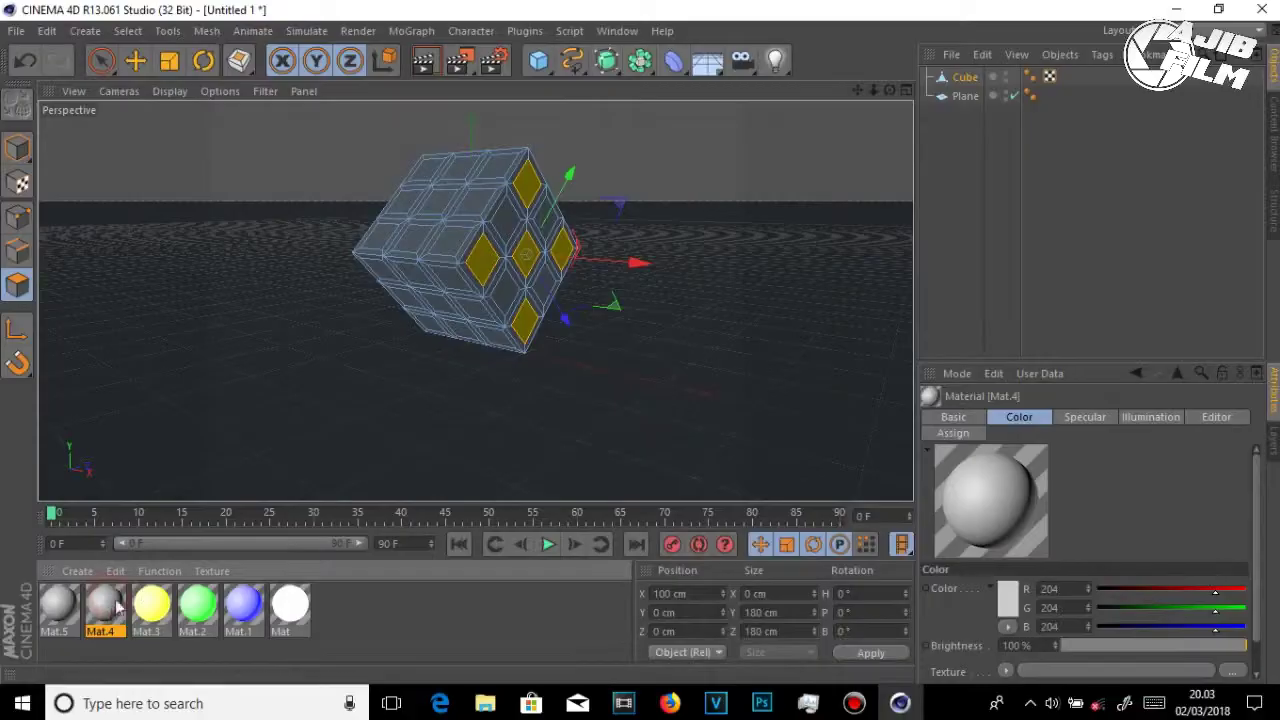
double_click(106, 604)
click(805, 127)
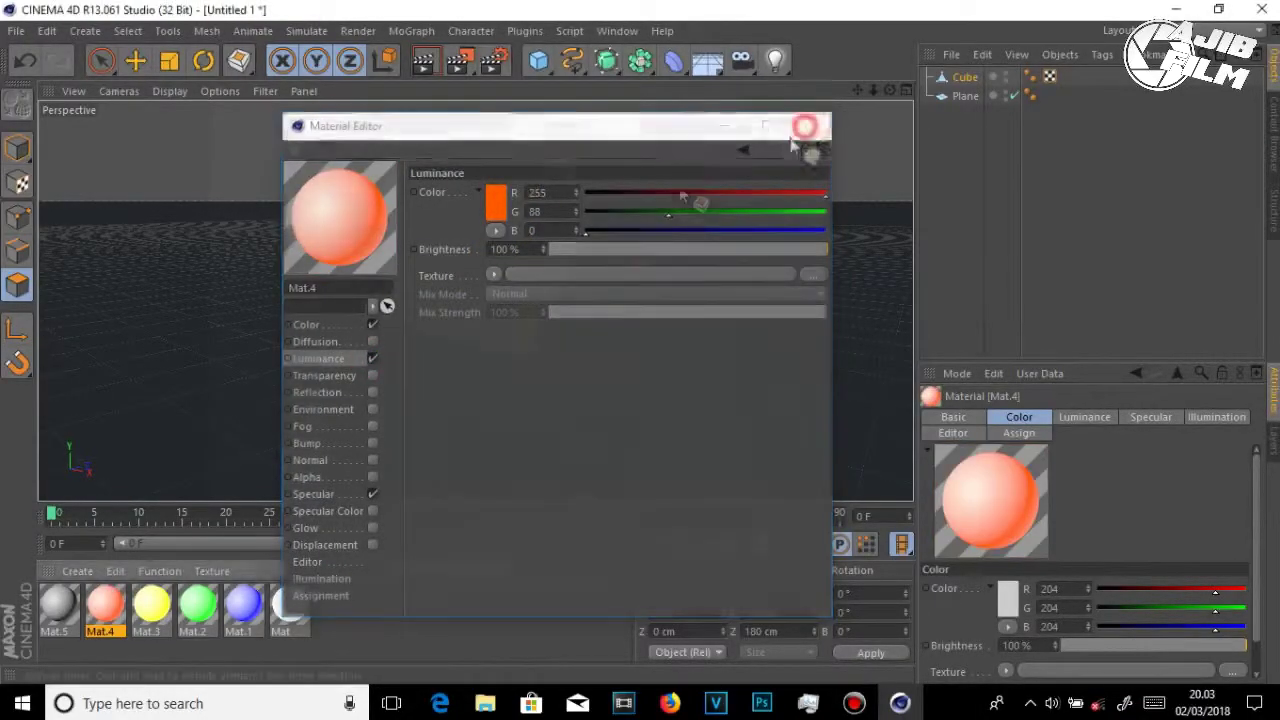
double_click(58, 604)
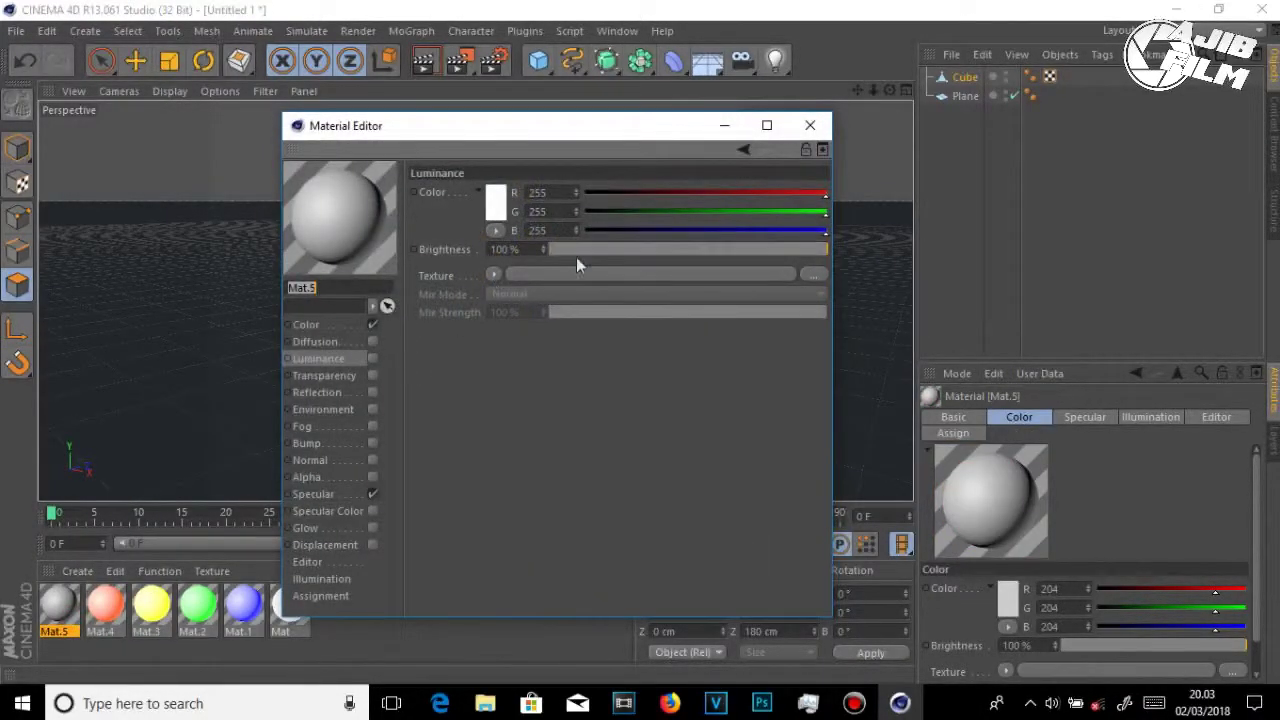
click(372, 358)
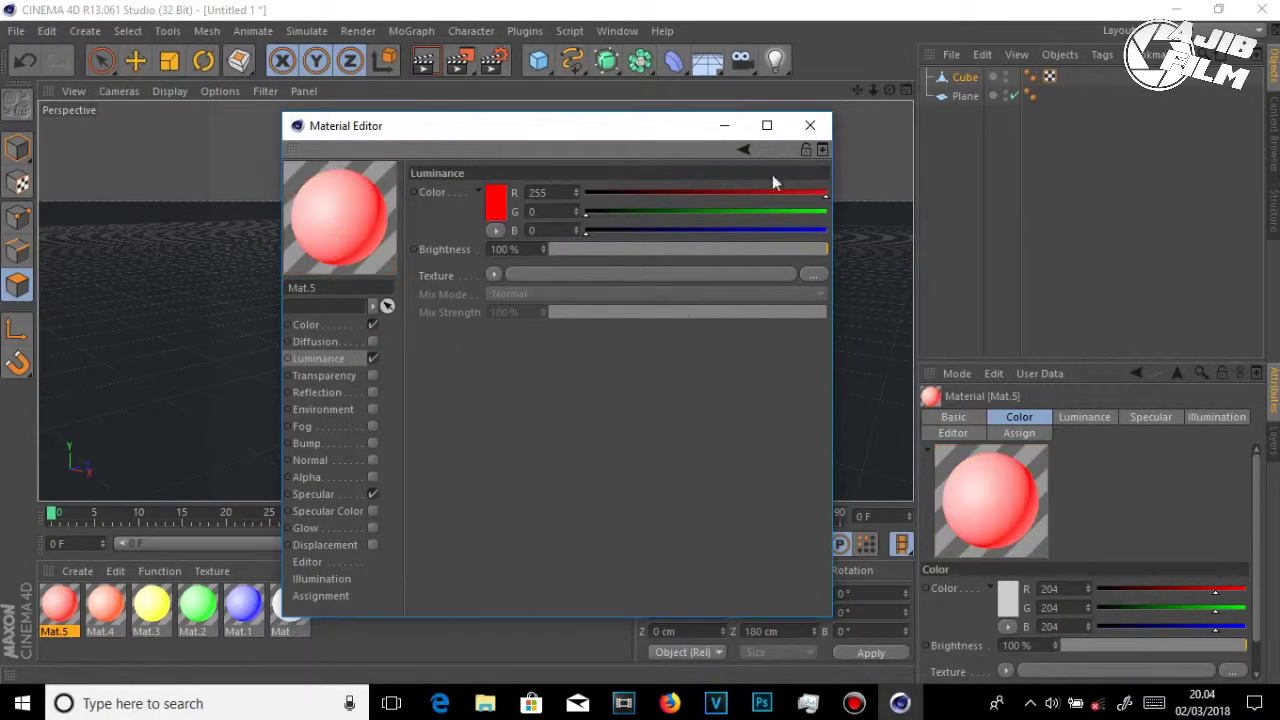
click(812, 126)
Step: Apply red Mat.5 to the front face and blue Mat.1 to the top face
click(461, 642)
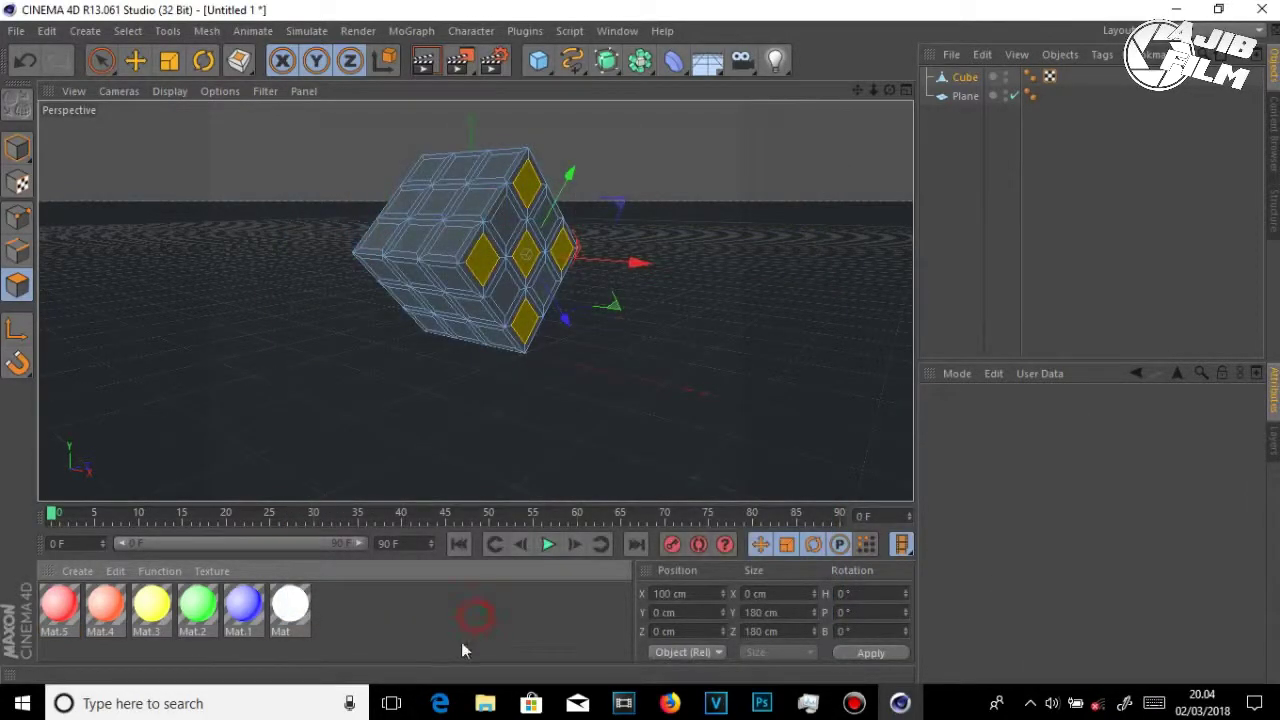
mouse_move(507, 347)
shift+mouse_down()
mouse_move(435, 285)
mouse_move(428, 320)
shift+mouse_up()
drag(895, 95, 250, 572)
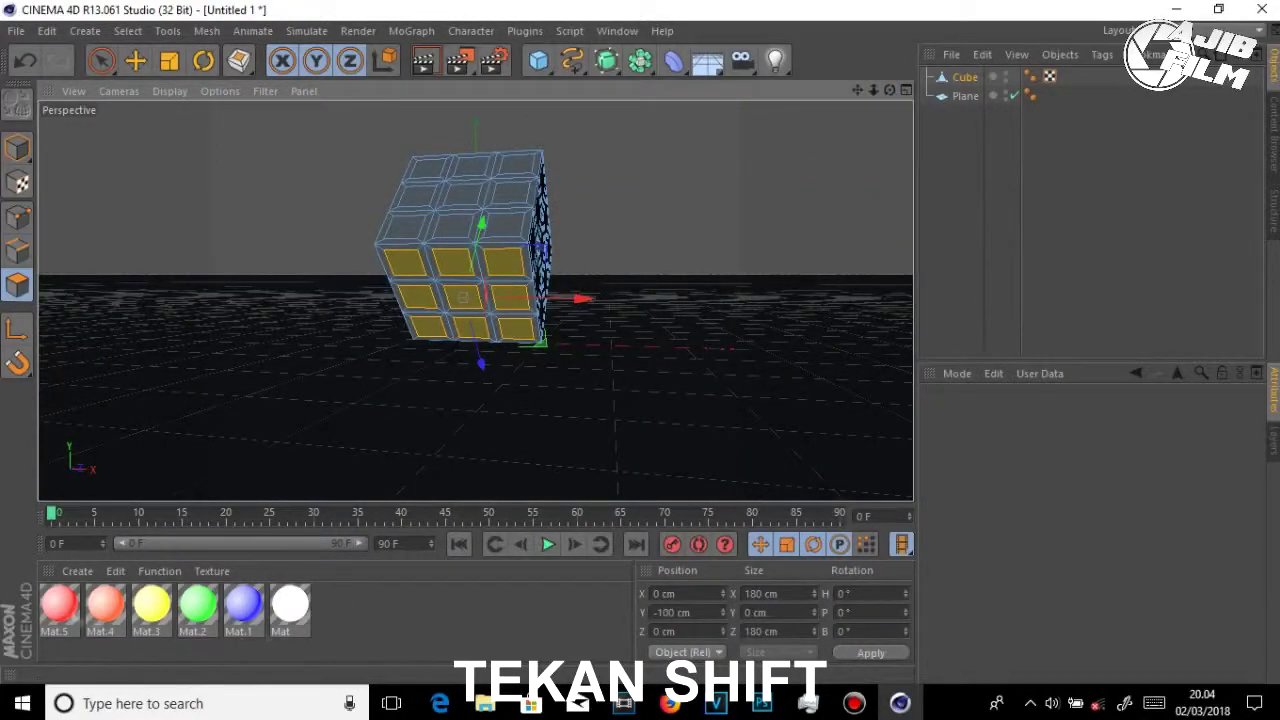
drag(58, 603, 463, 298)
alt+drag(600, 380, 560, 300)
mouse_move(500, 265)
shift+mouse_down()
mouse_move(538, 222)
mouse_move(430, 175)
shift+mouse_up()
drag(244, 603, 480, 185)
mouse_move(480, 185)
alt+mouse_down()
mouse_move(568, 262)
mouse_move(470, 230)
mouse_move(500, 200)
alt+mouse_up()
Step: Colour the remaining faces green (Mat.2), yellow (Mat.3) and white (Mat), then preview the render
mouse_move(197, 603)
mouse_down()
mouse_move(480, 220)
mouse_move(524, 232)
mouse_move(486, 186)
mouse_up()
drag(151, 603, 500, 232)
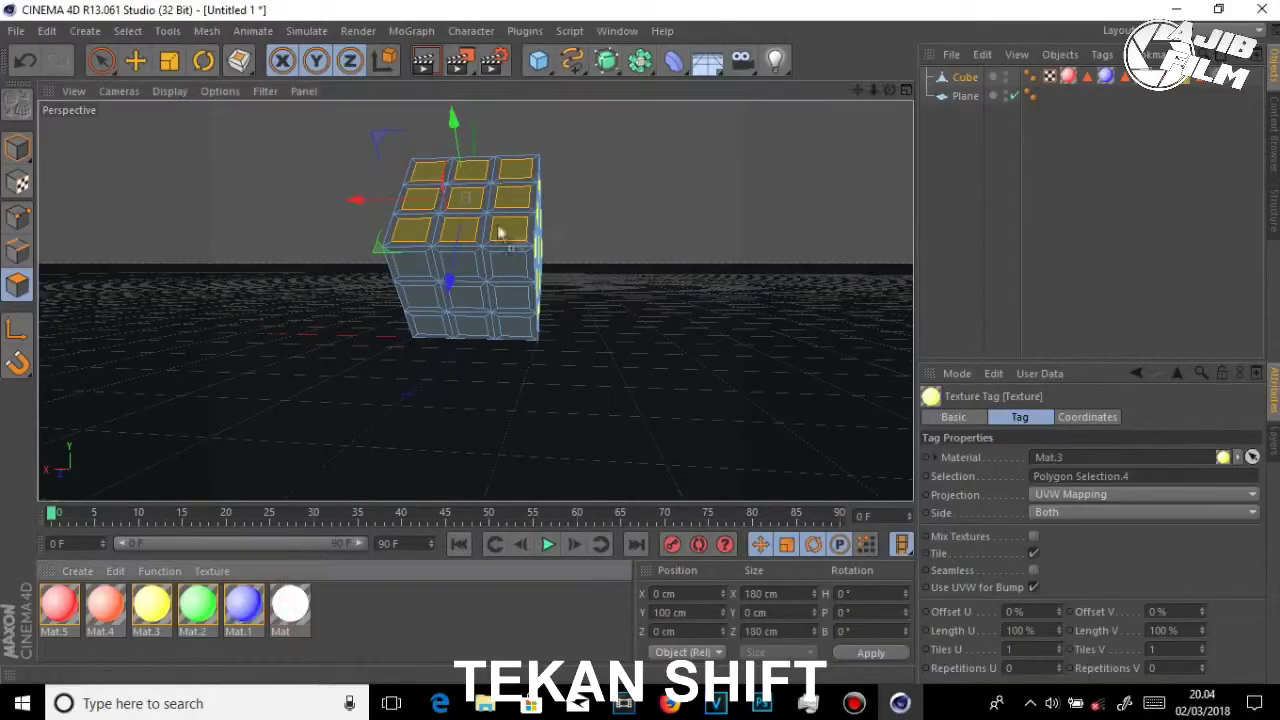
mouse_move(290, 603)
mouse_down()
mouse_move(470, 200)
mouse_move(548, 297)
mouse_up()
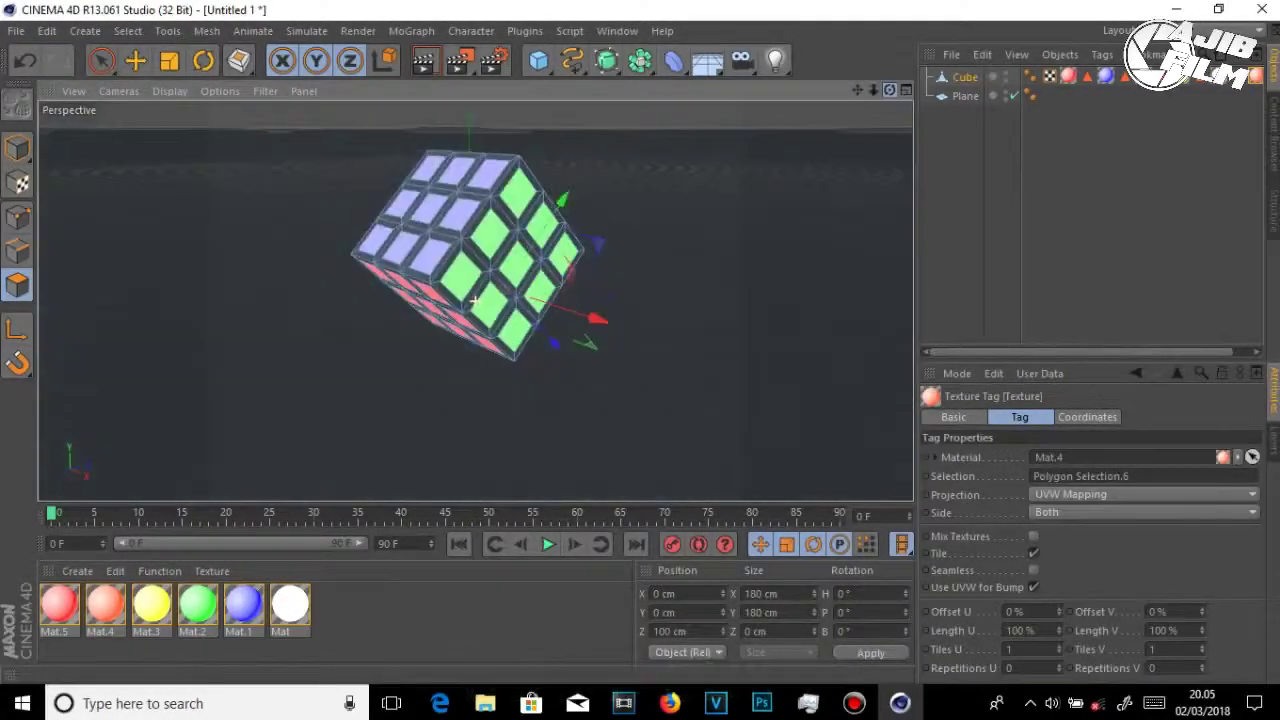
alt+drag(475, 300, 477, 300)
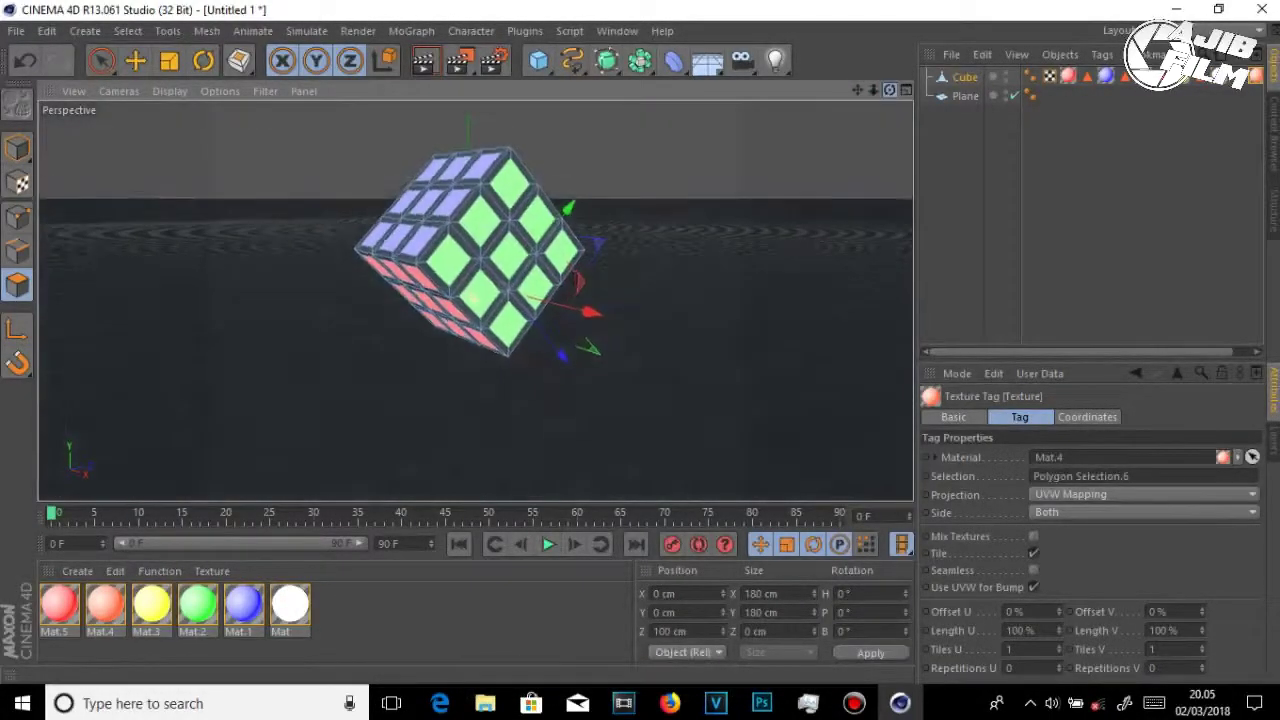
mouse_move(889, 91)
mouse_down()
mouse_move(895, 100)
mouse_move(850, 95)
mouse_up()
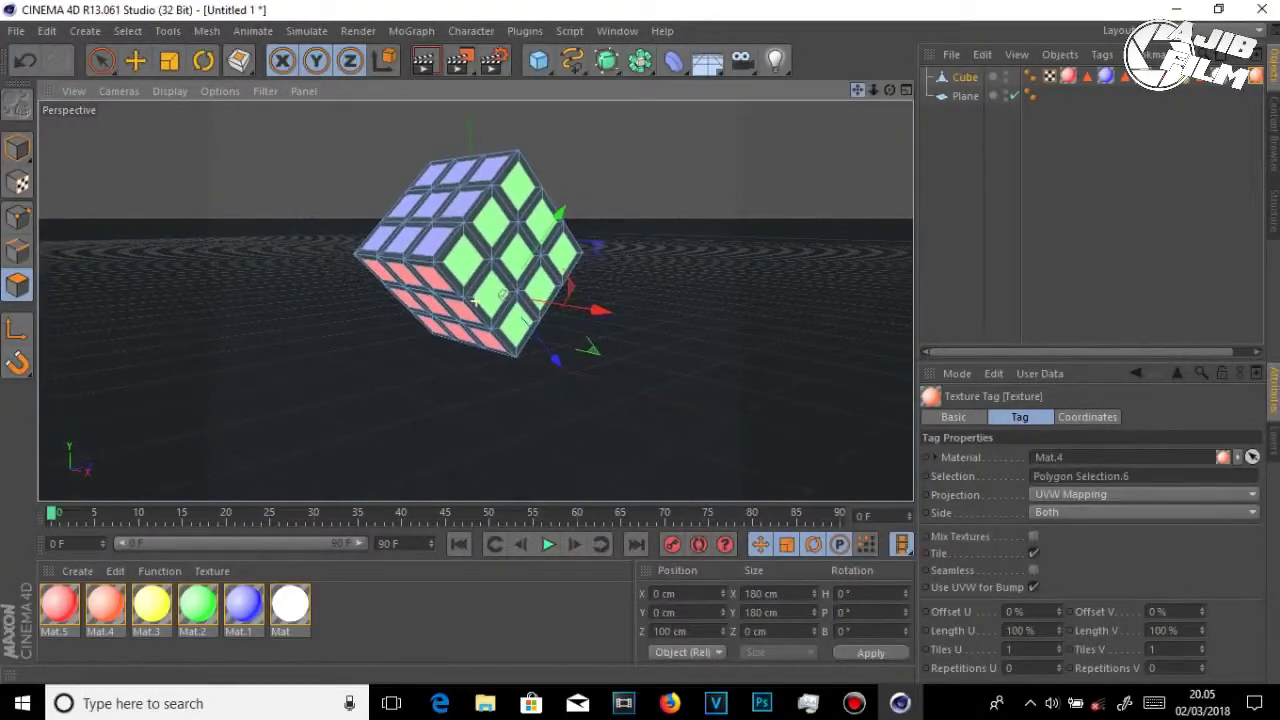
click(423, 60)
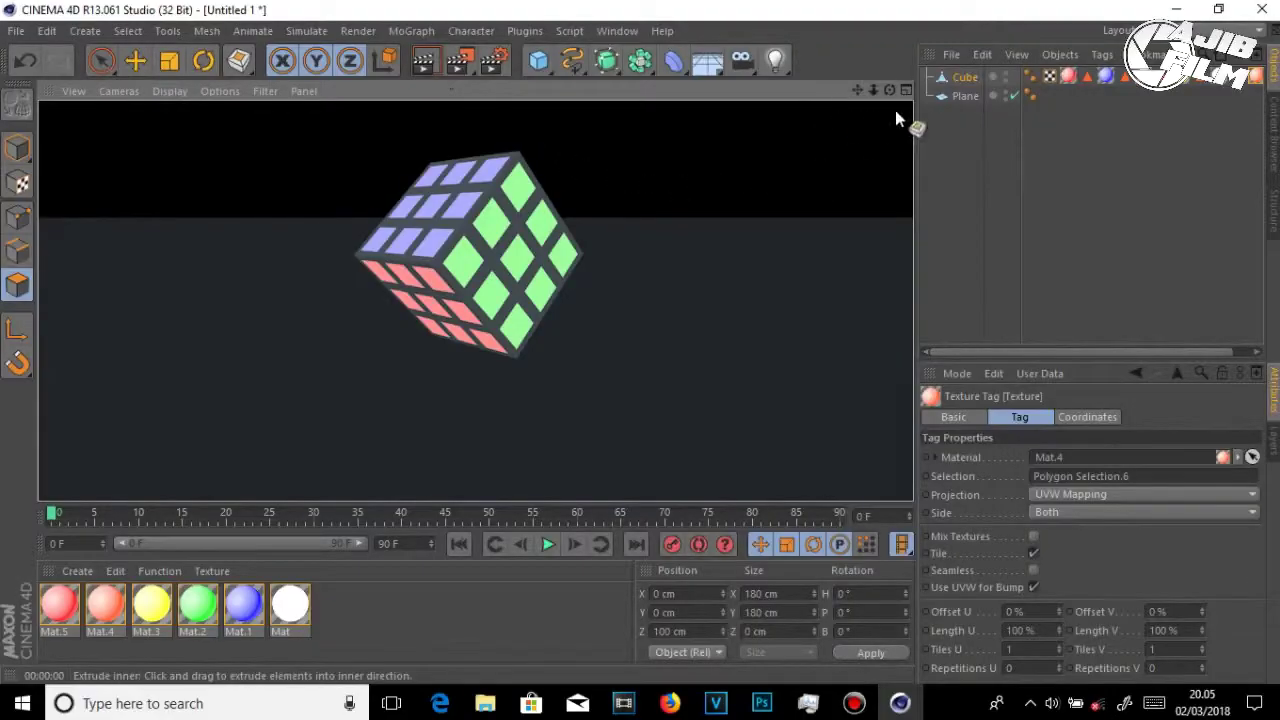
drag(889, 91, 893, 97)
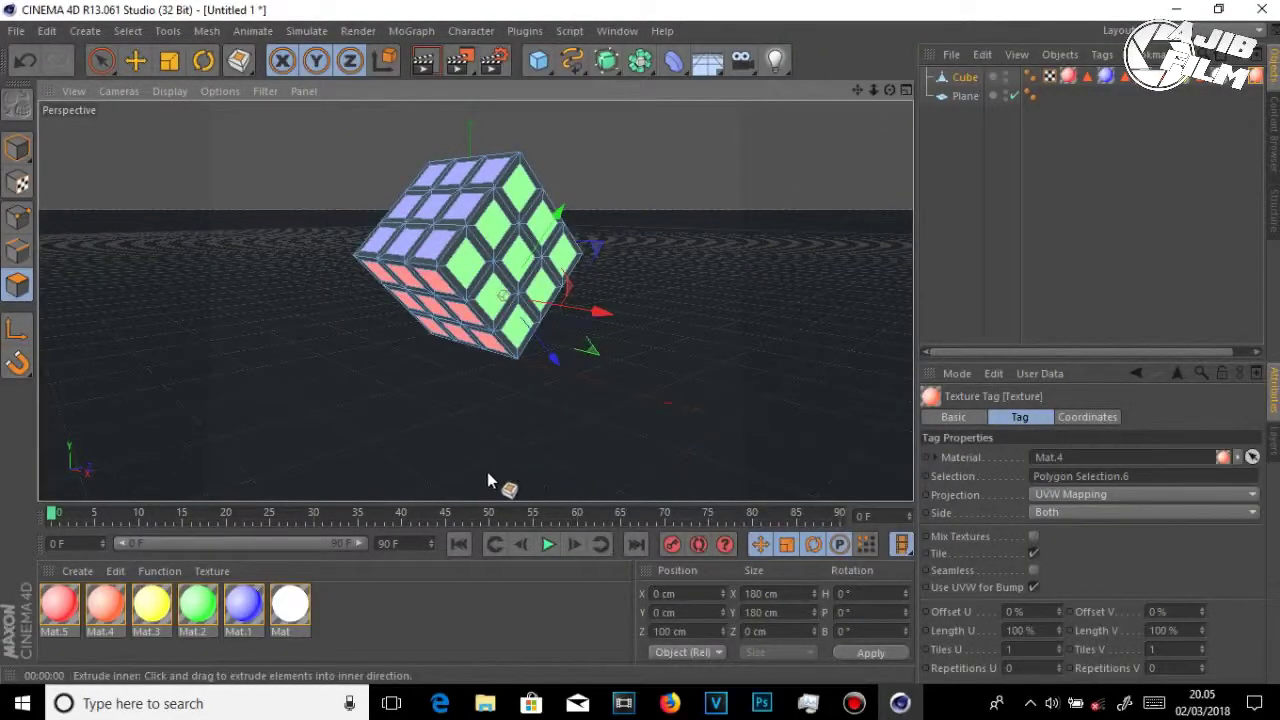
Step: Create Mat.6 with a Fresnel reflection at about 29% brightness
double_click(429, 616)
double_click(61, 612)
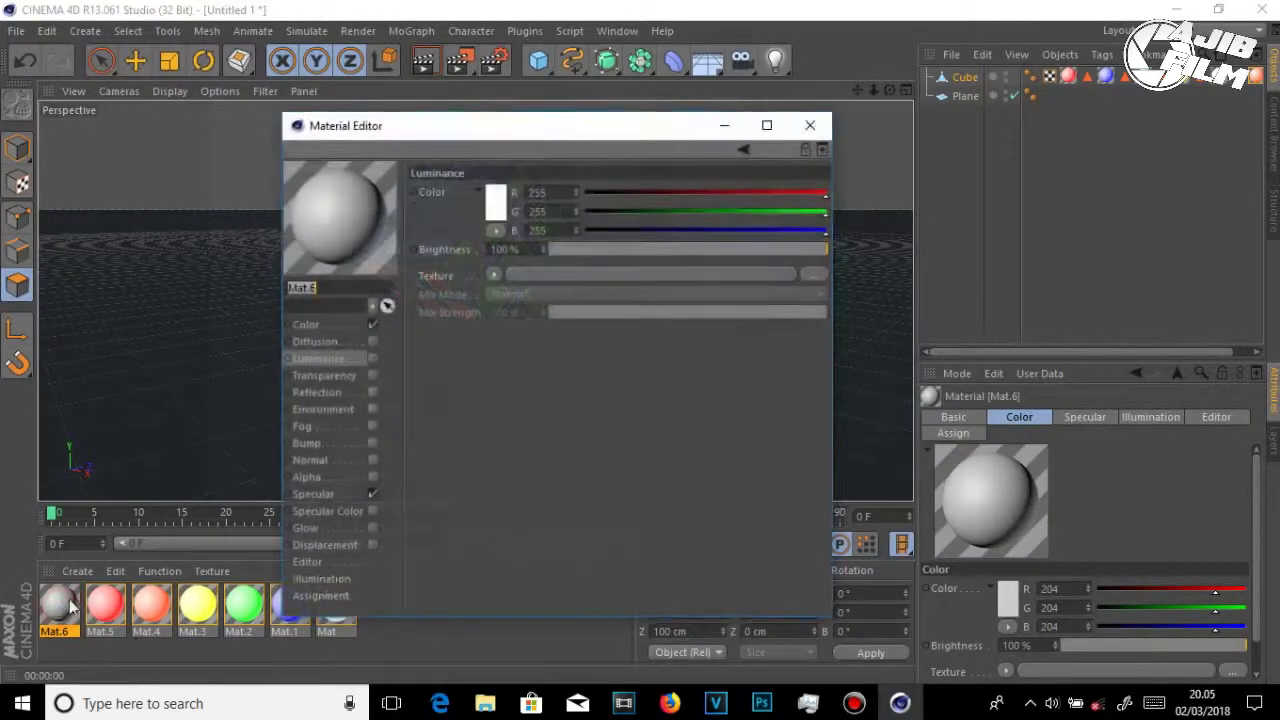
click(345, 393)
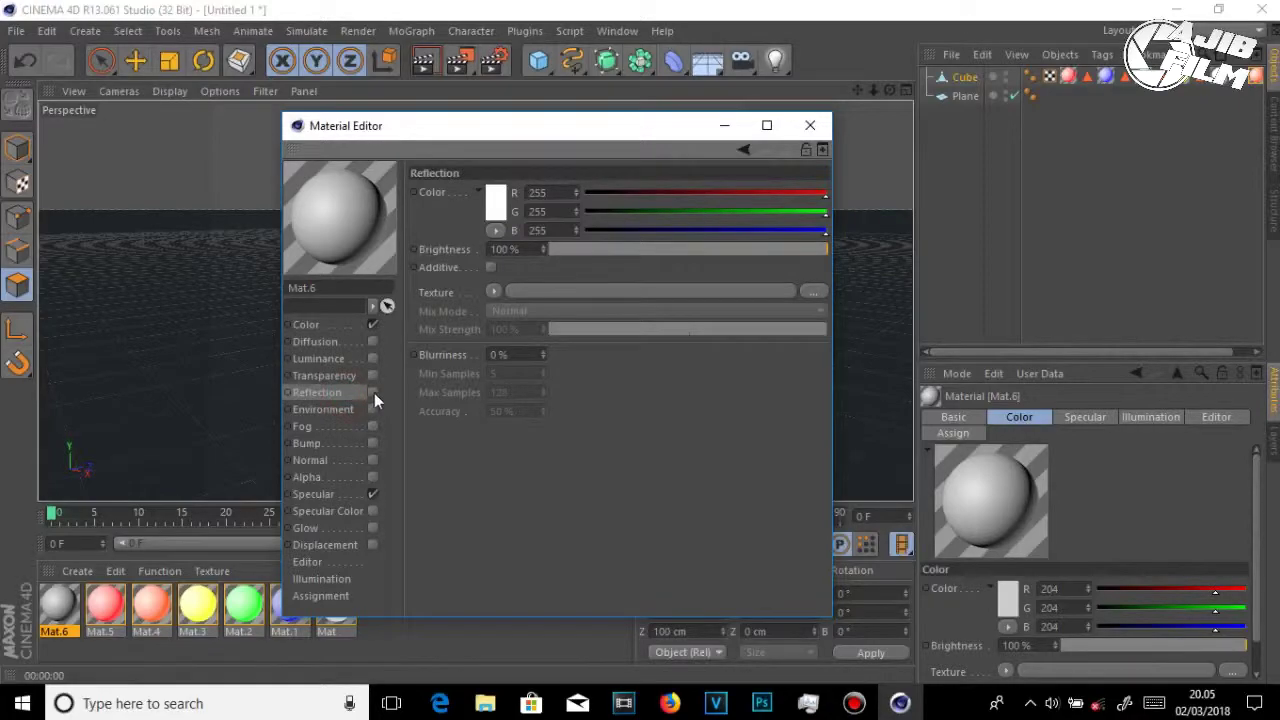
click(372, 392)
click(493, 291)
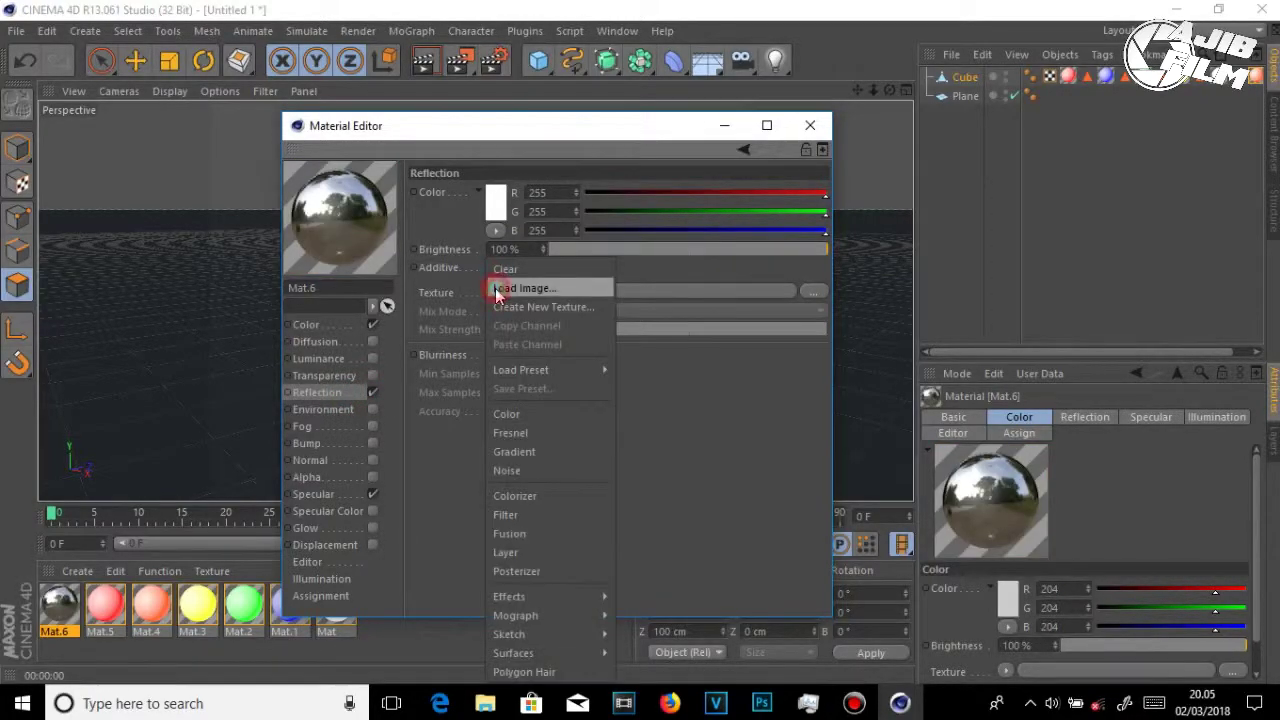
click(518, 430)
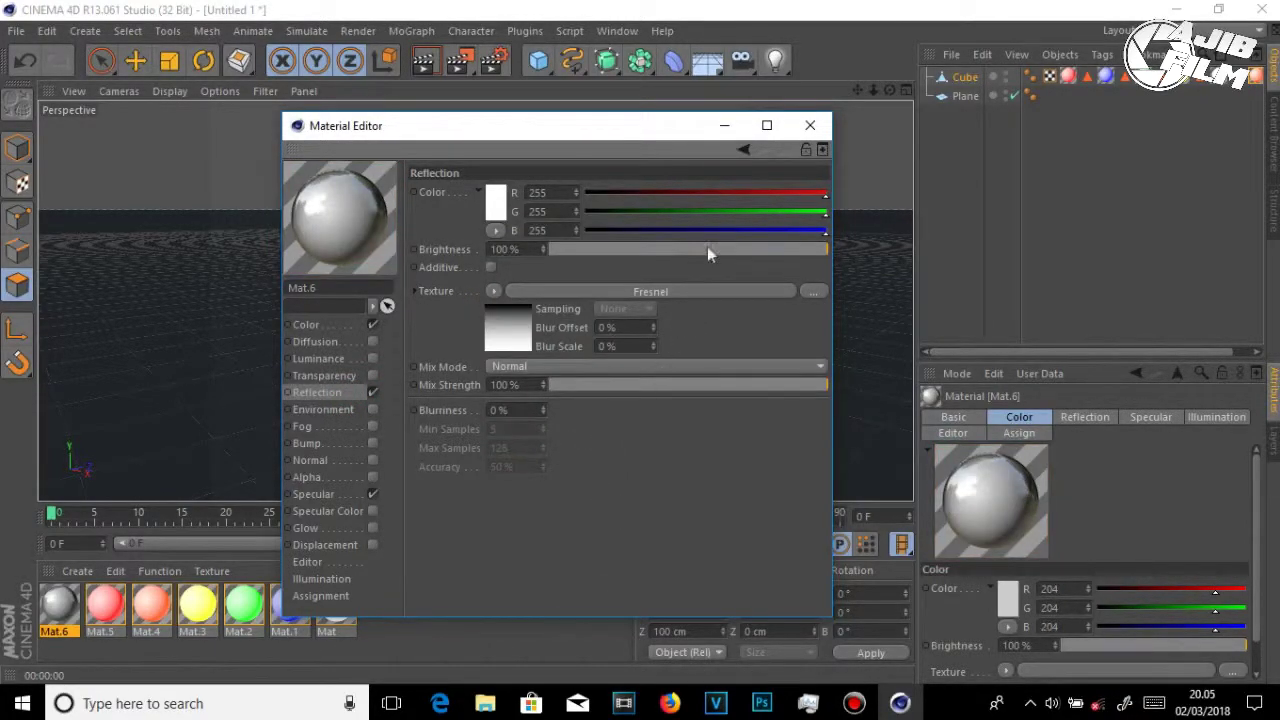
drag(707, 247, 641, 268)
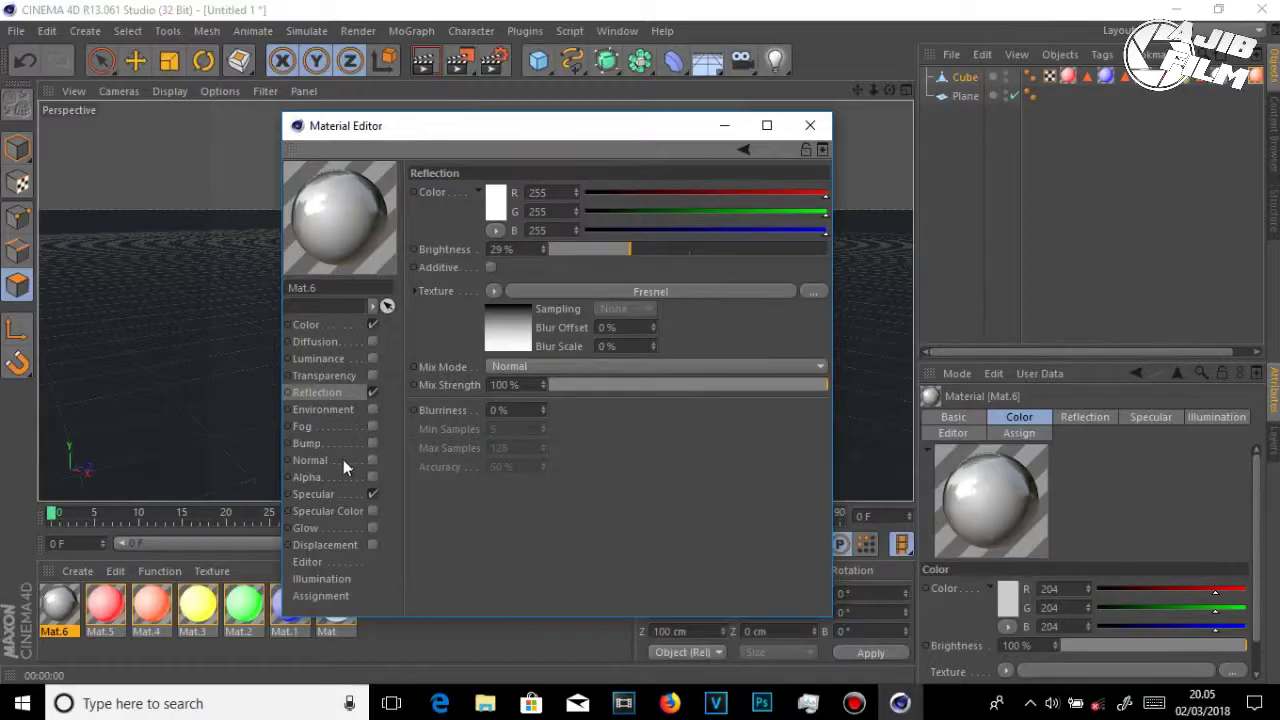
Step: Add a weak Noise bump to Mat.6, apply it to the floor plane and preview the render
click(372, 443)
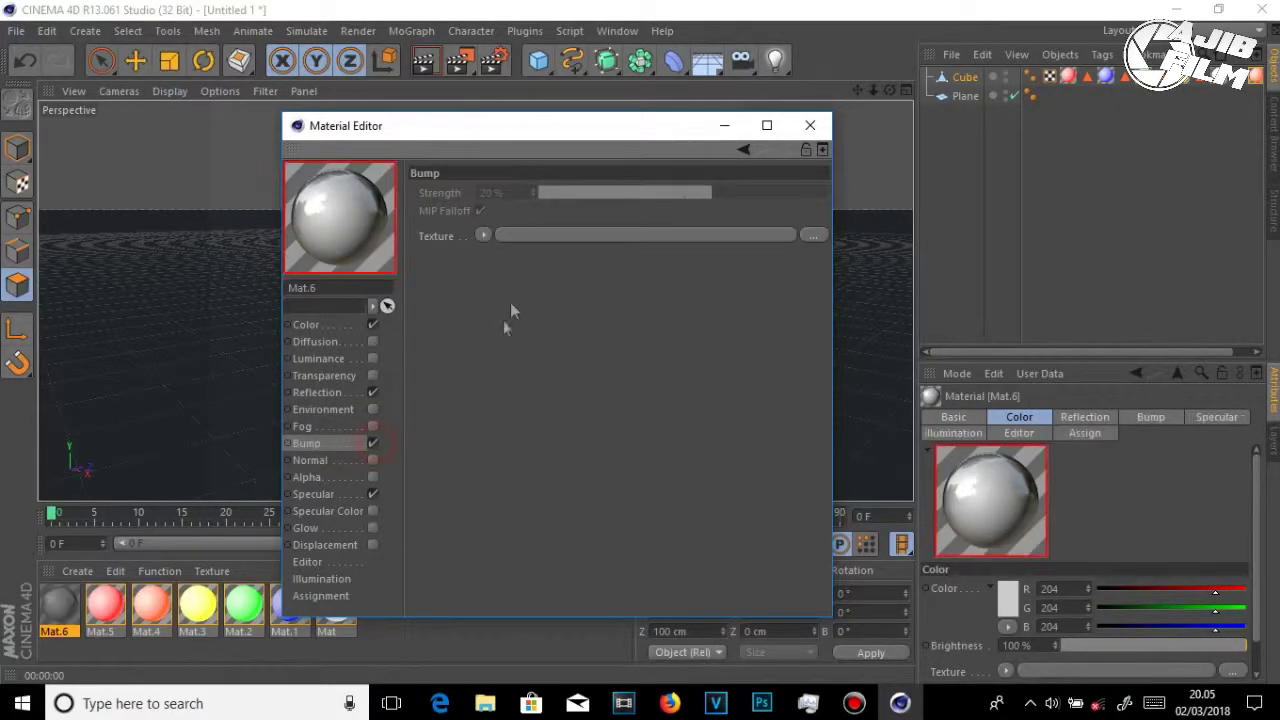
click(485, 236)
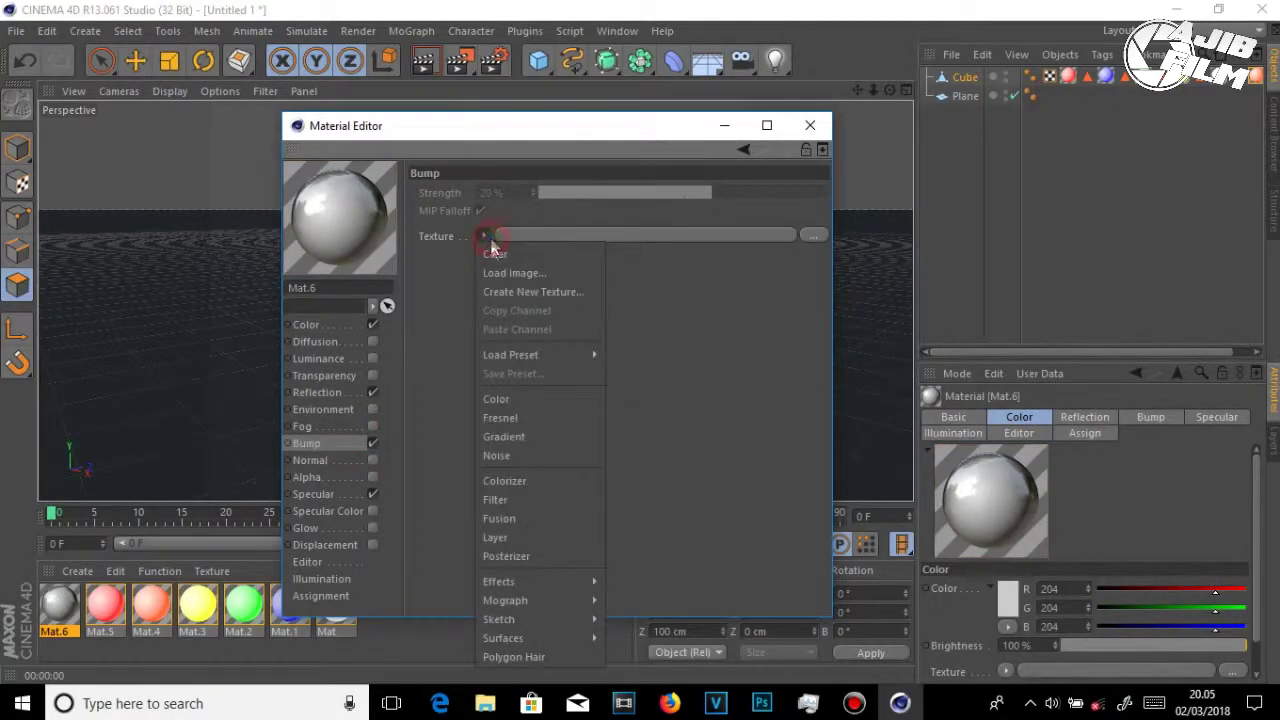
click(506, 456)
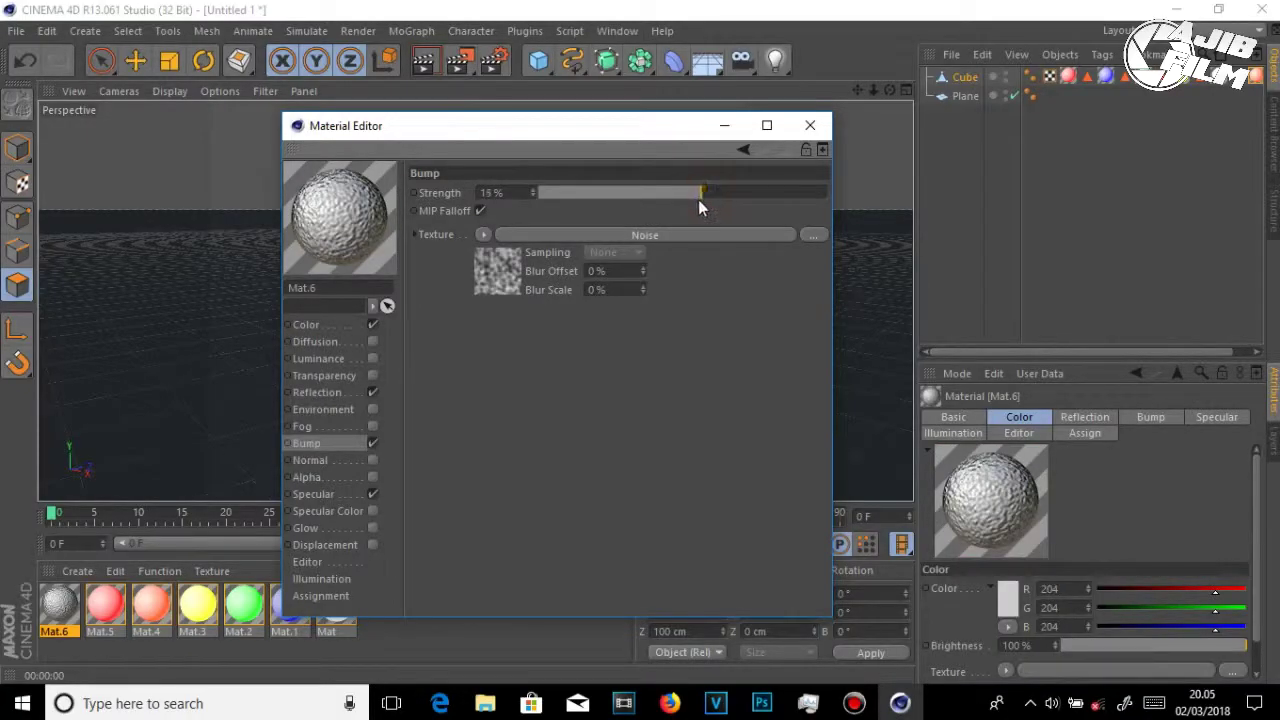
drag(698, 199, 685, 203)
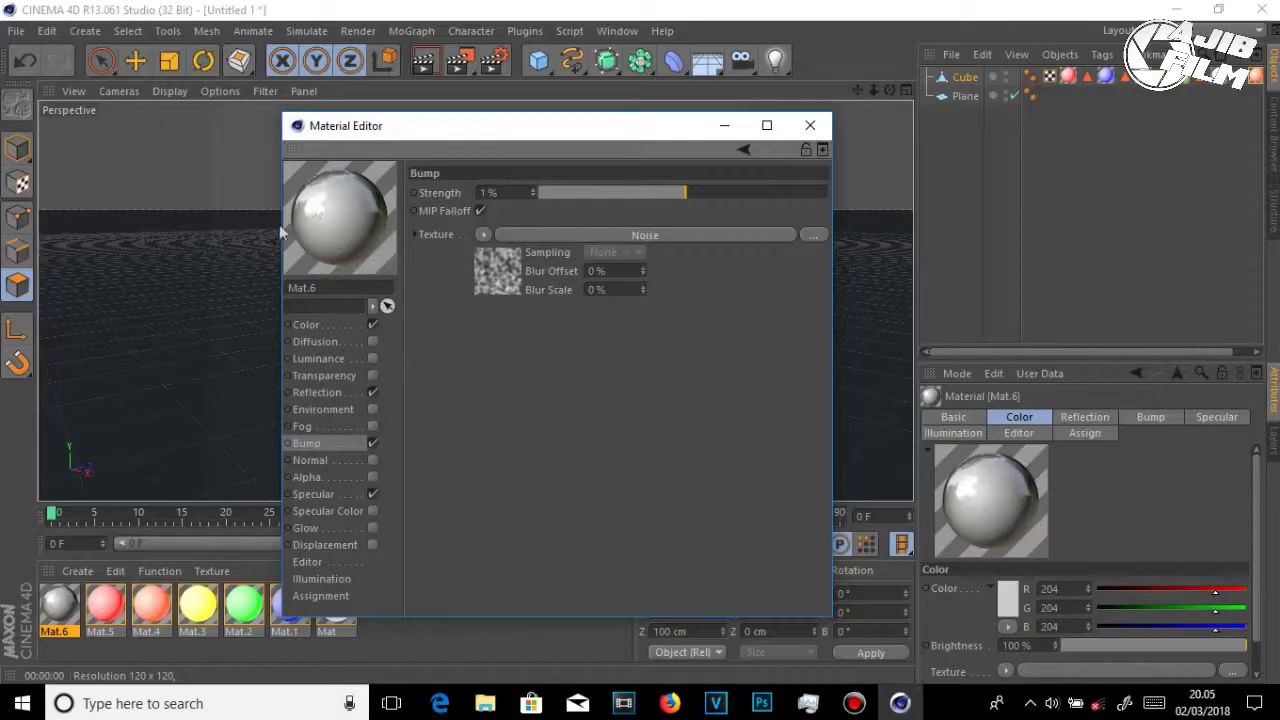
click(815, 127)
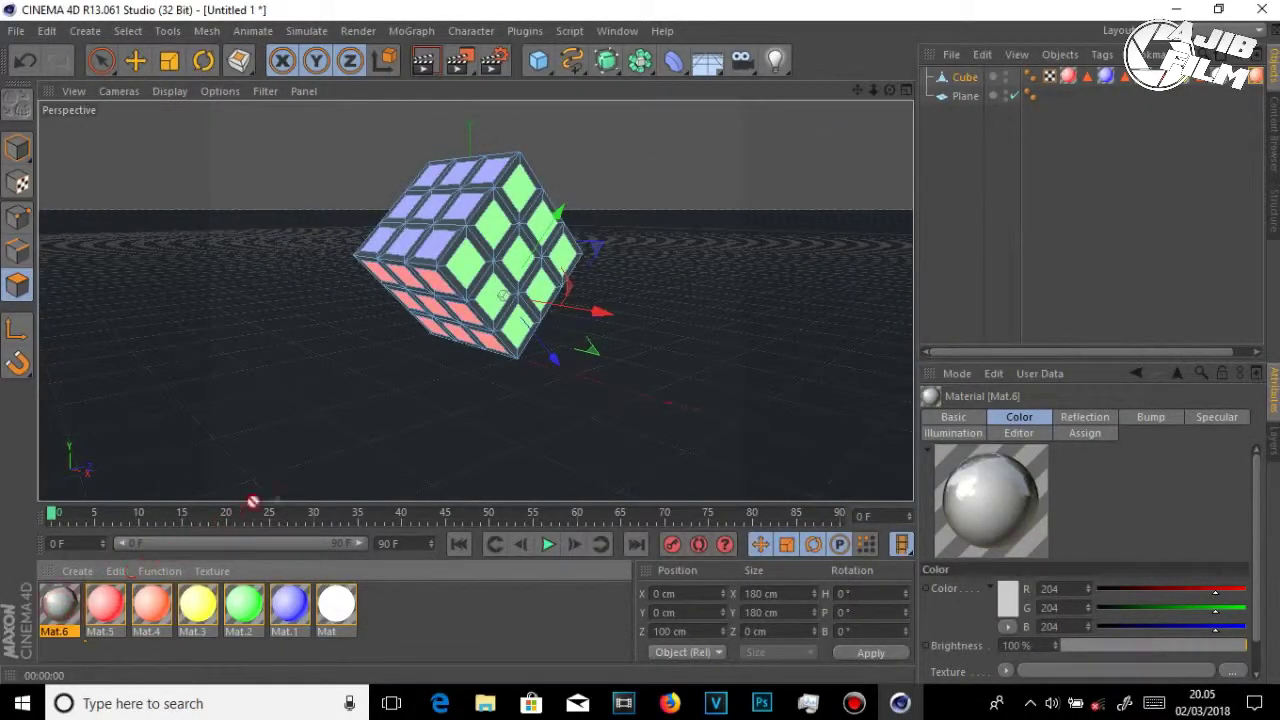
drag(253, 501, 360, 434)
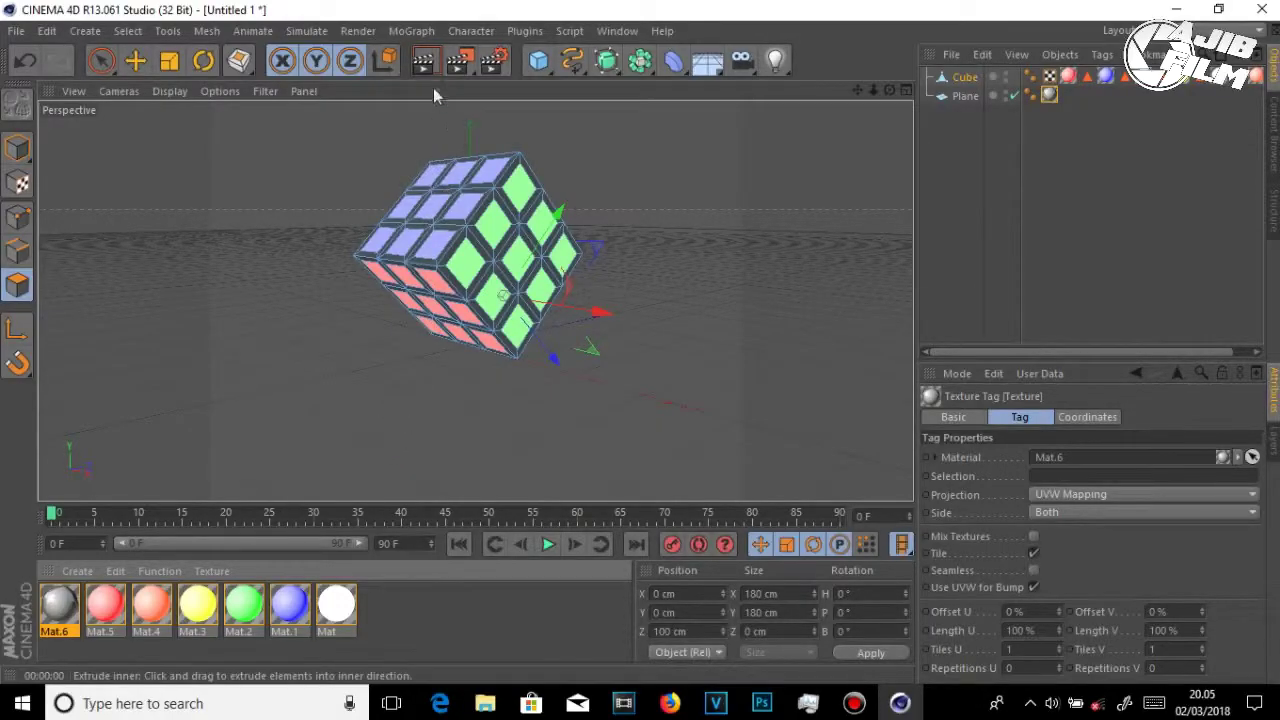
click(433, 72)
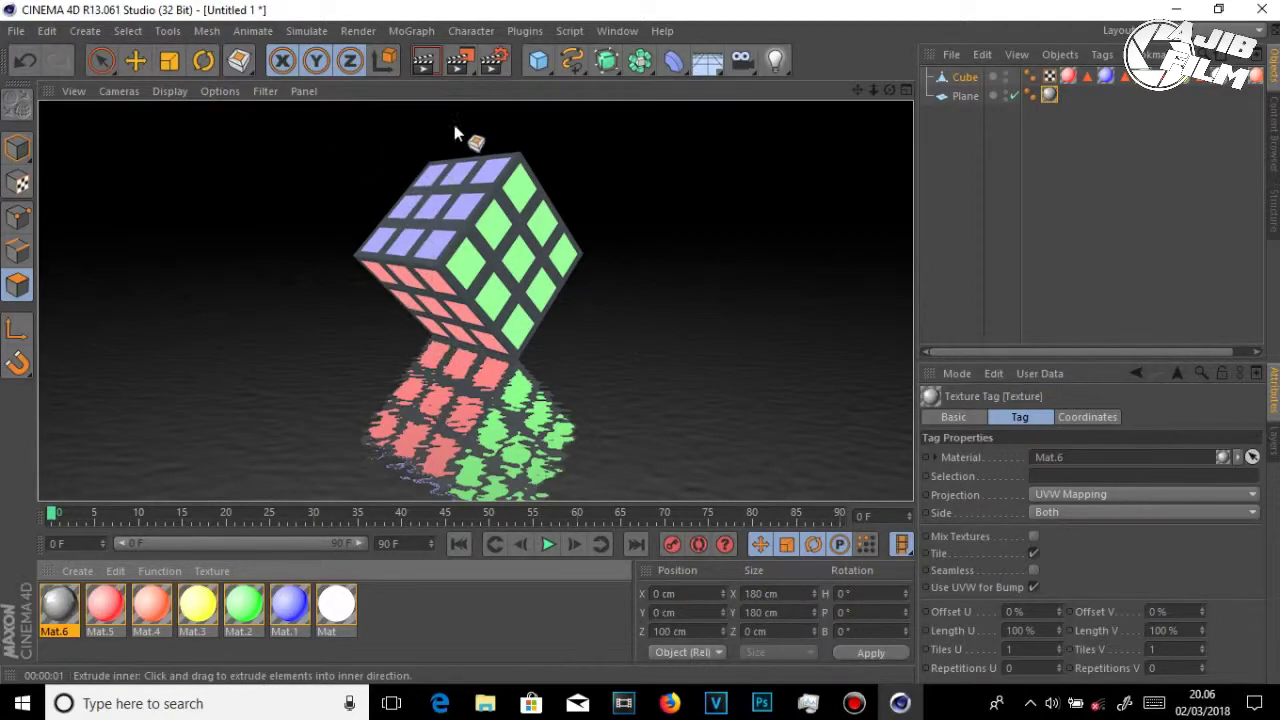
Step: Add Ambient Occlusion and Global Illumination effects in the Render Settings
click(495, 64)
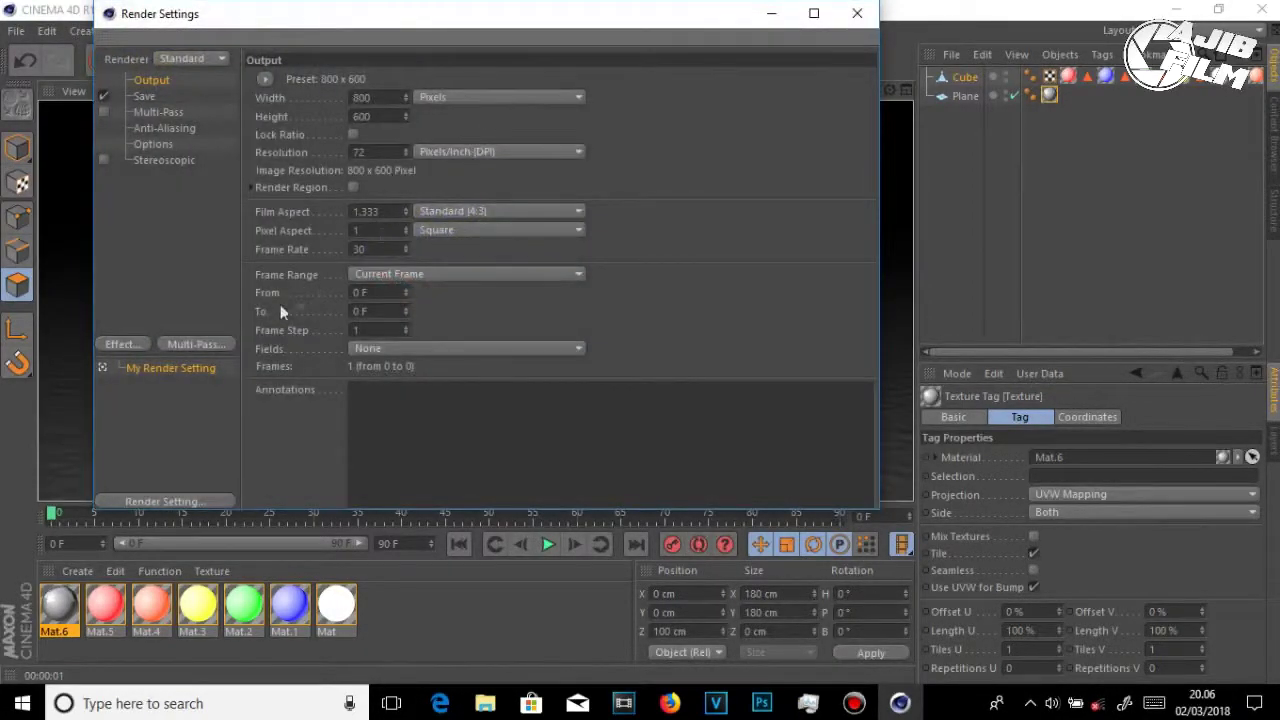
click(125, 344)
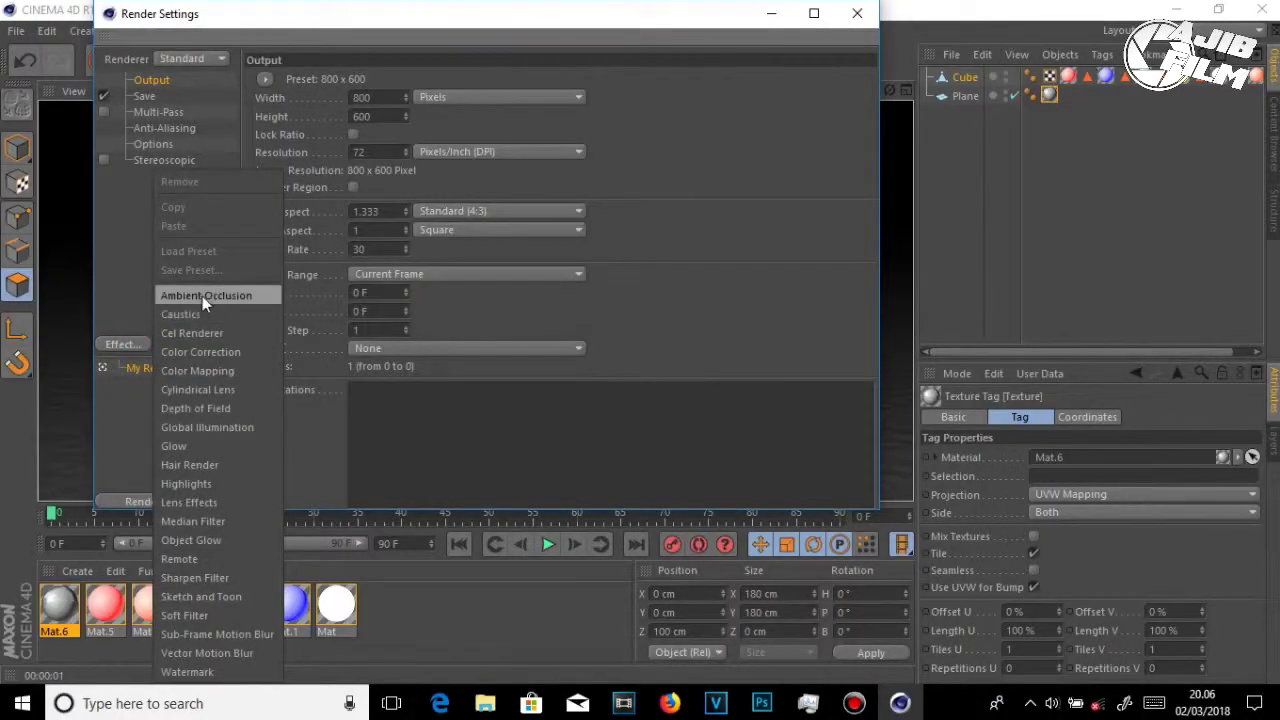
click(200, 291)
click(122, 344)
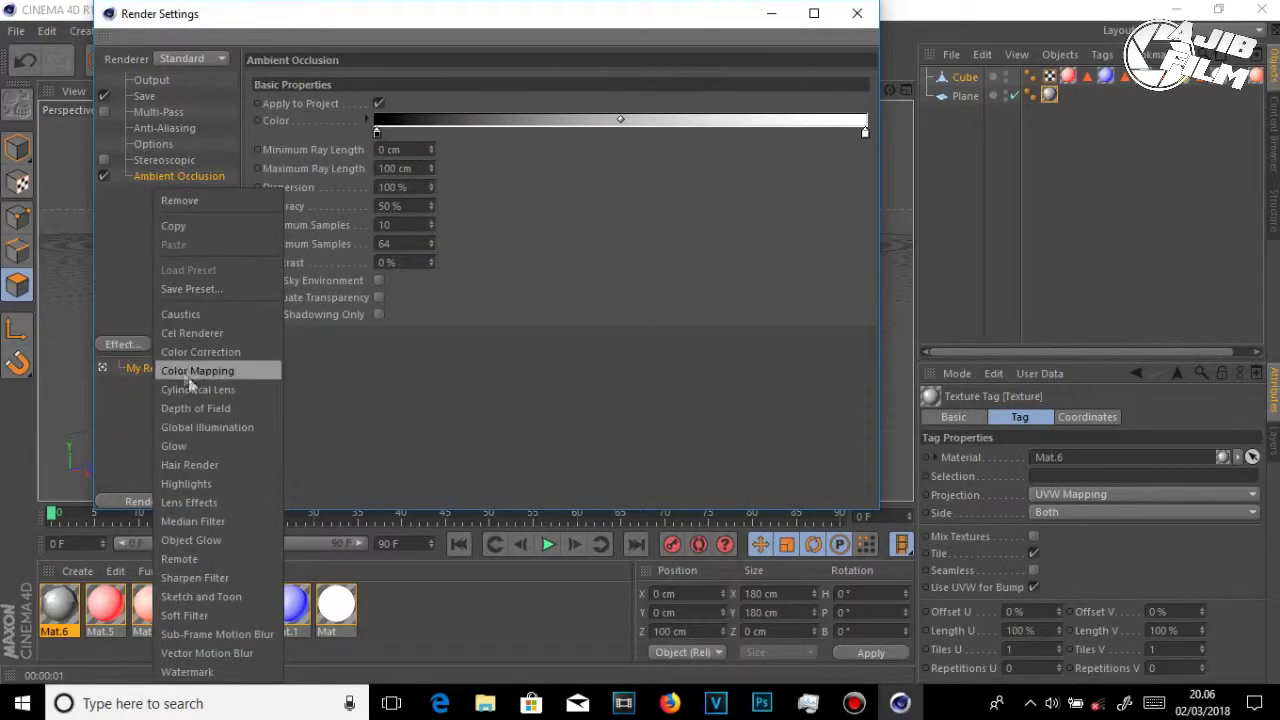
click(204, 427)
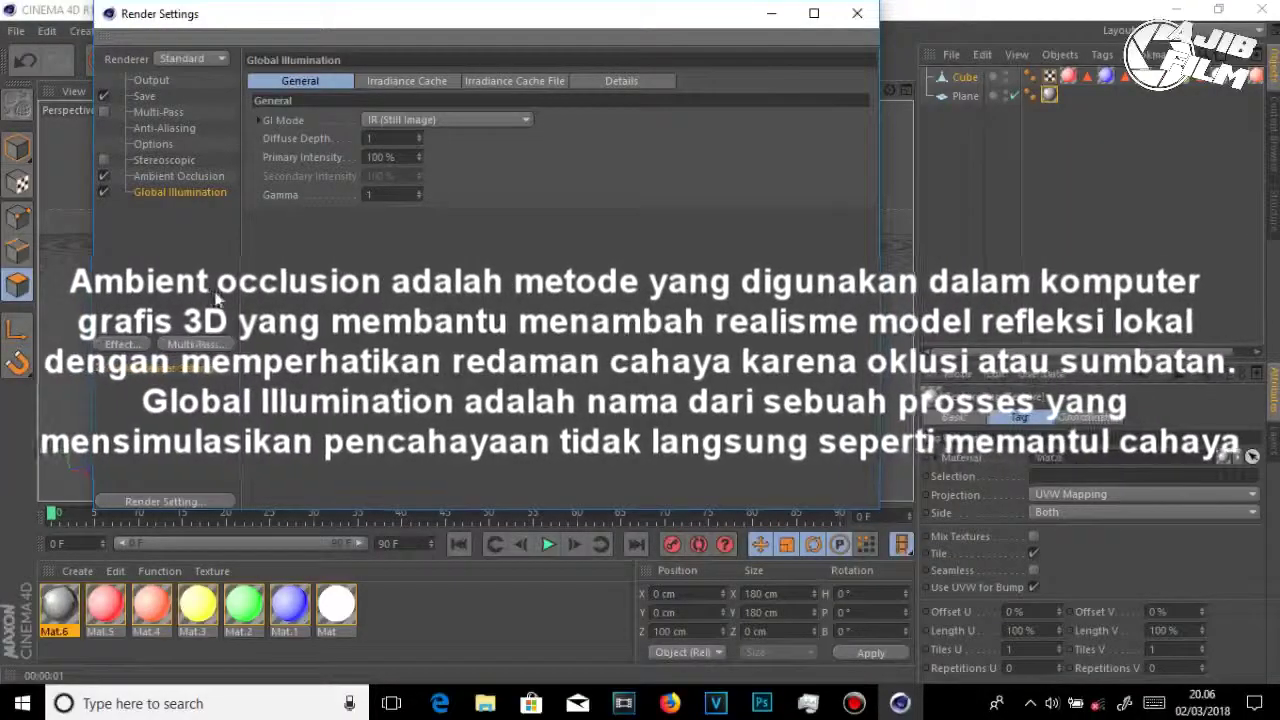
click(866, 20)
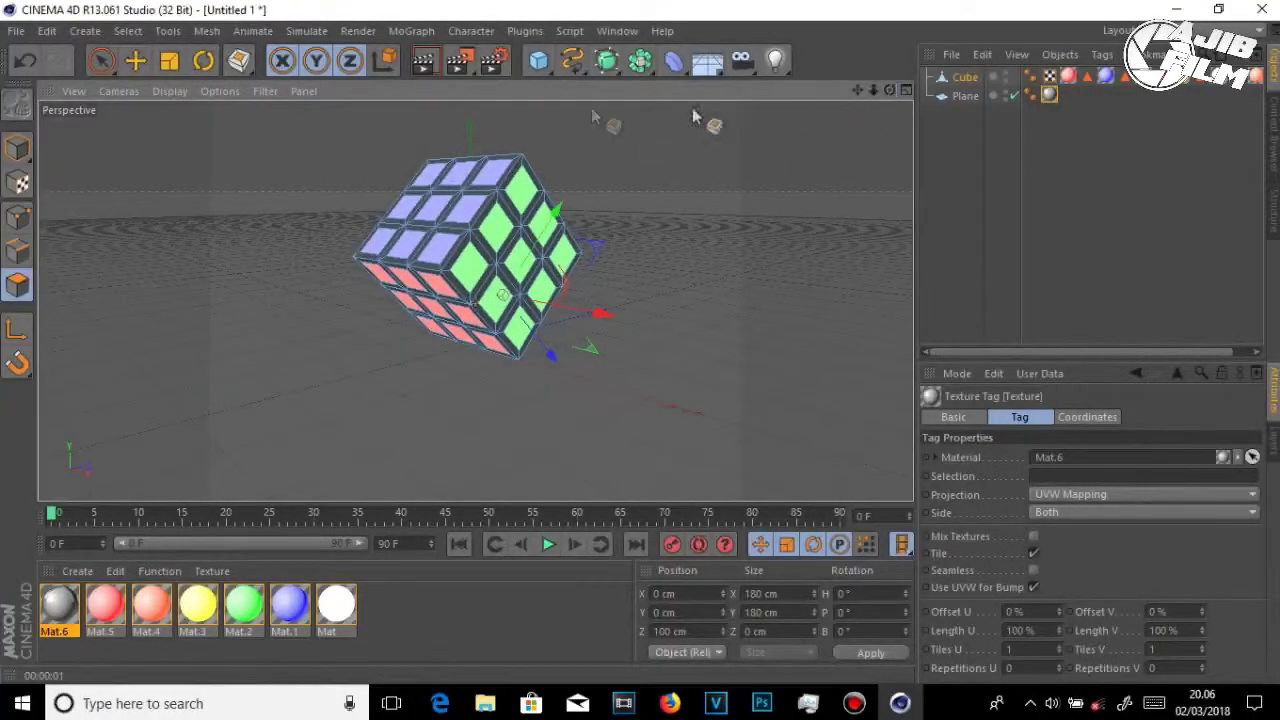
Step: Render the viewport with Render View to compute the AO and GI result
click(427, 70)
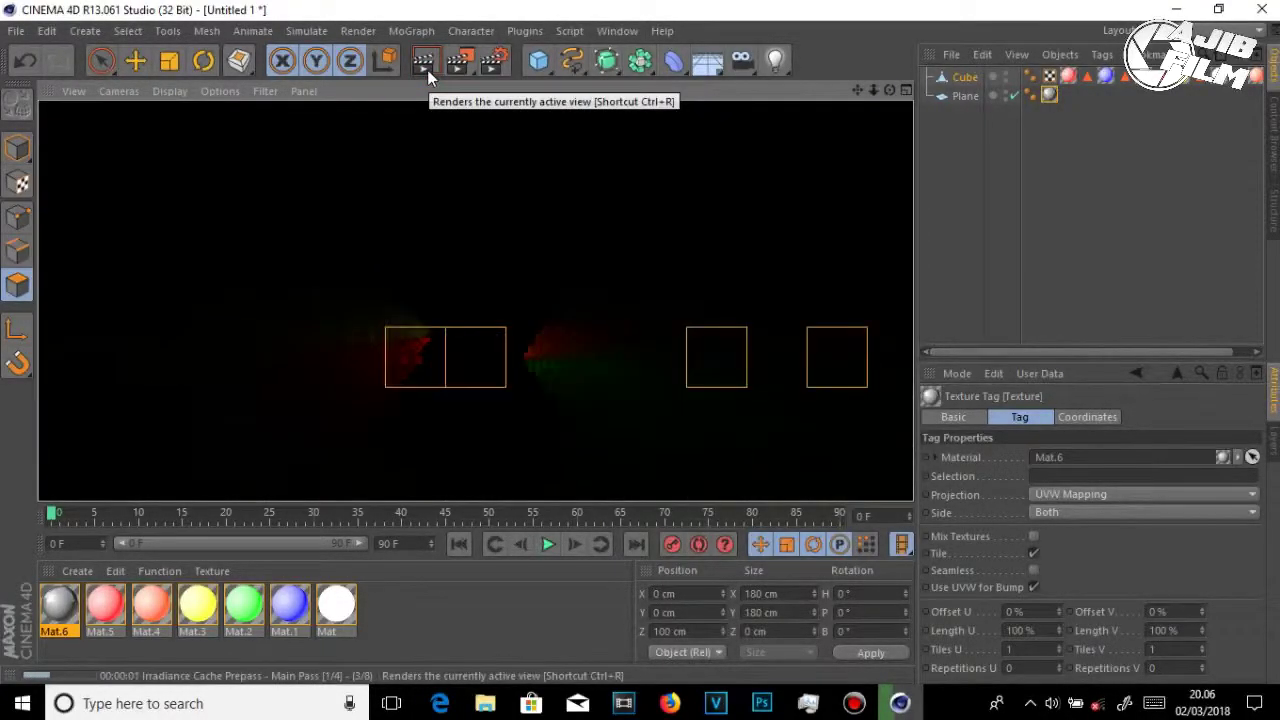